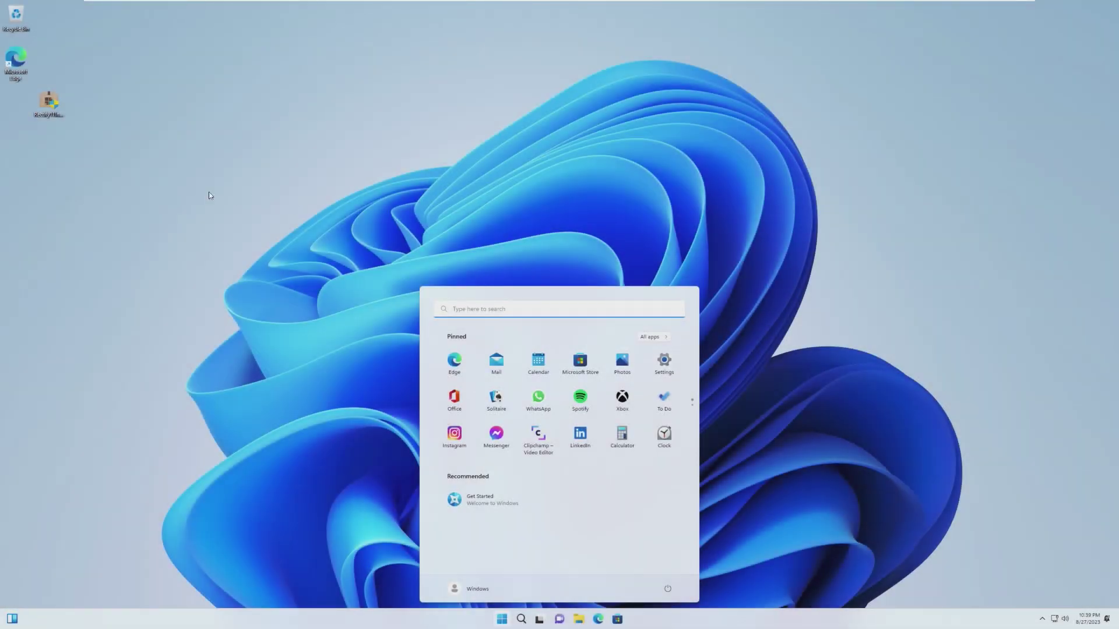
Step: Move the Rectify11Installer.exe icon to the centre of the desktop
drag(57, 121, 337, 198)
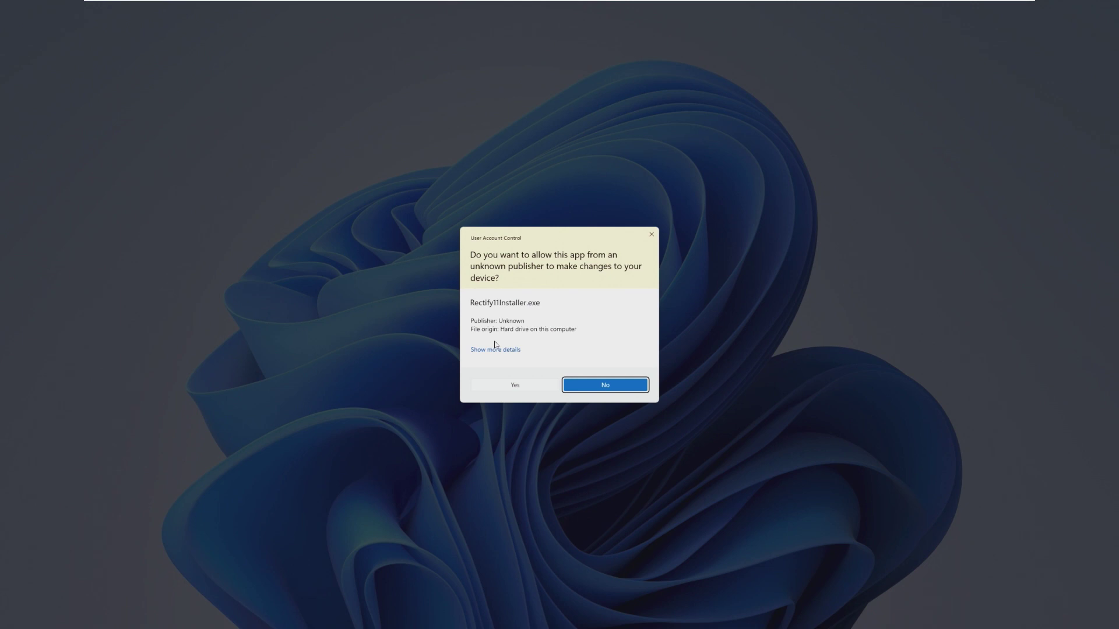
Step: Approve the installer's UAC prompt and check the Windows version with winver
click(529, 385)
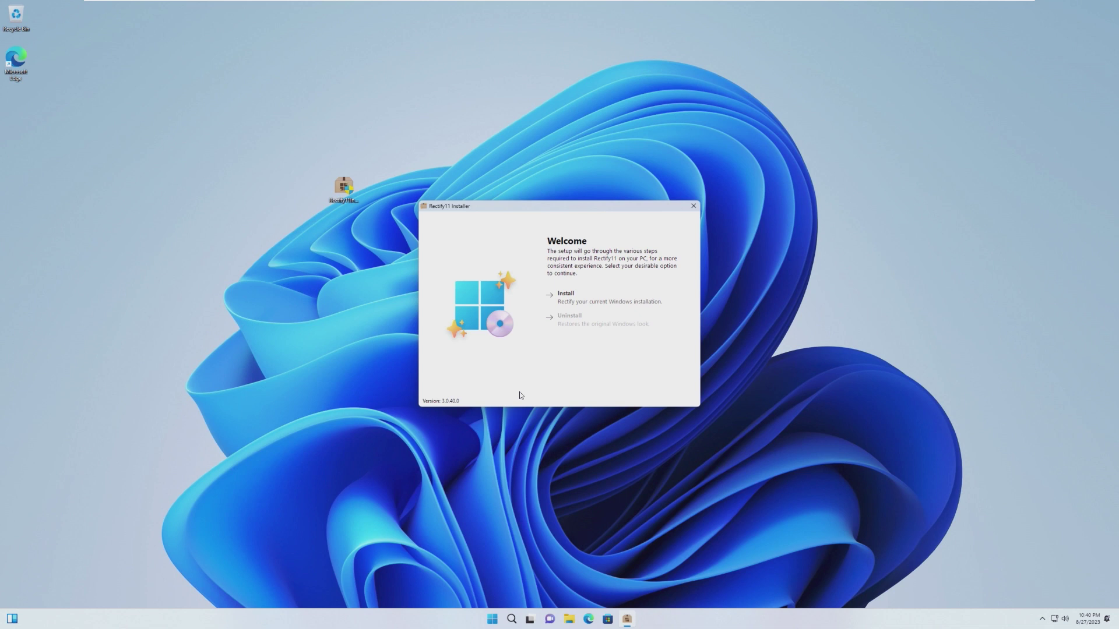
click(492, 621)
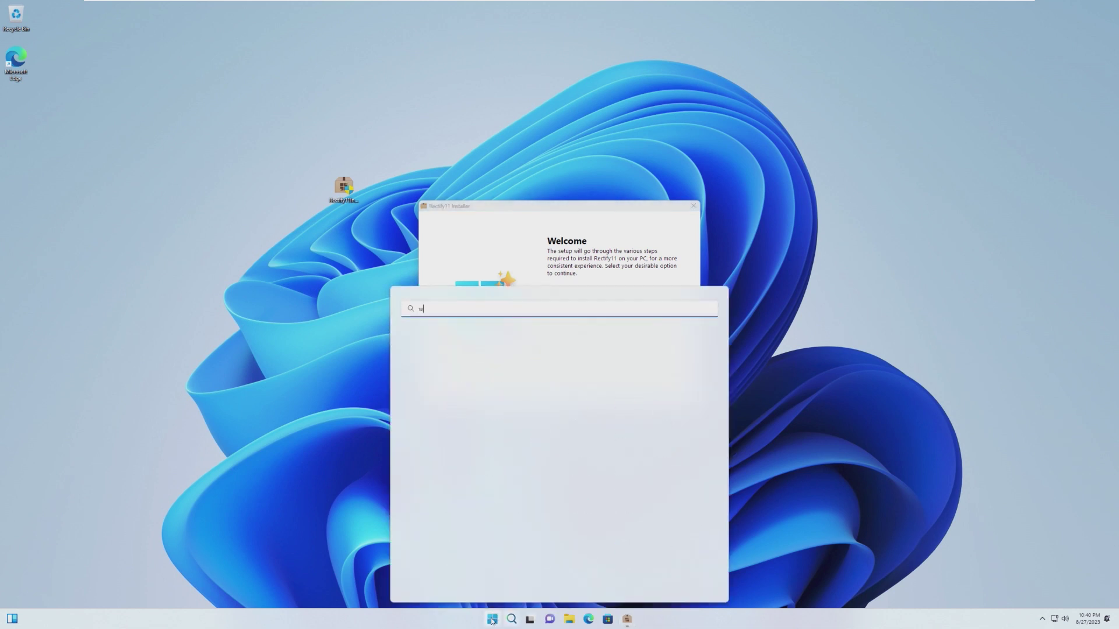
text(winver)
key(Return)
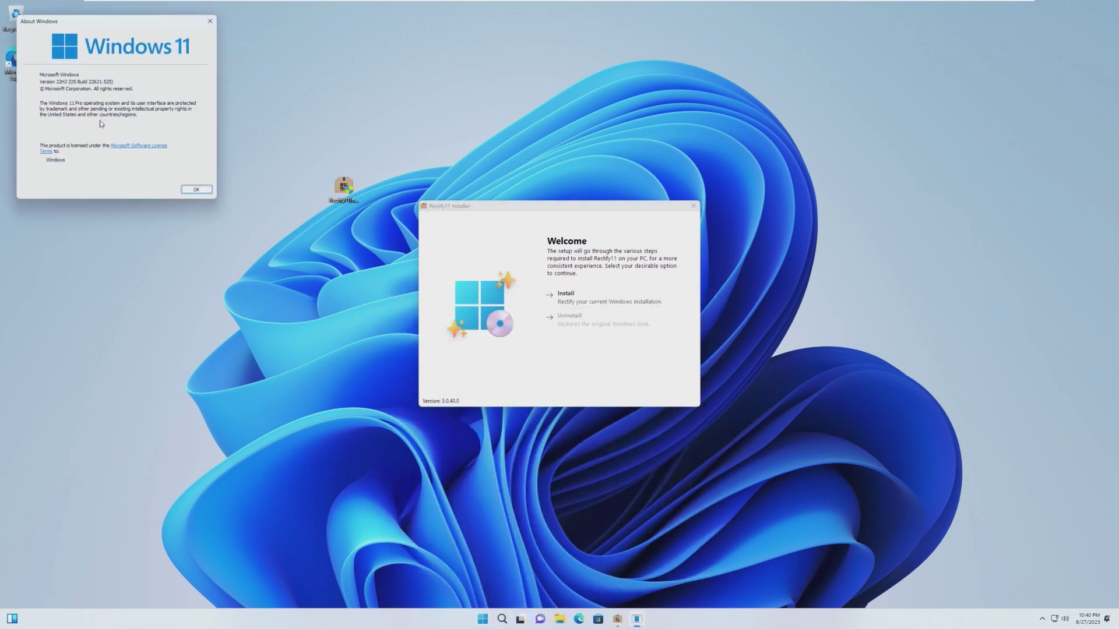
click(196, 190)
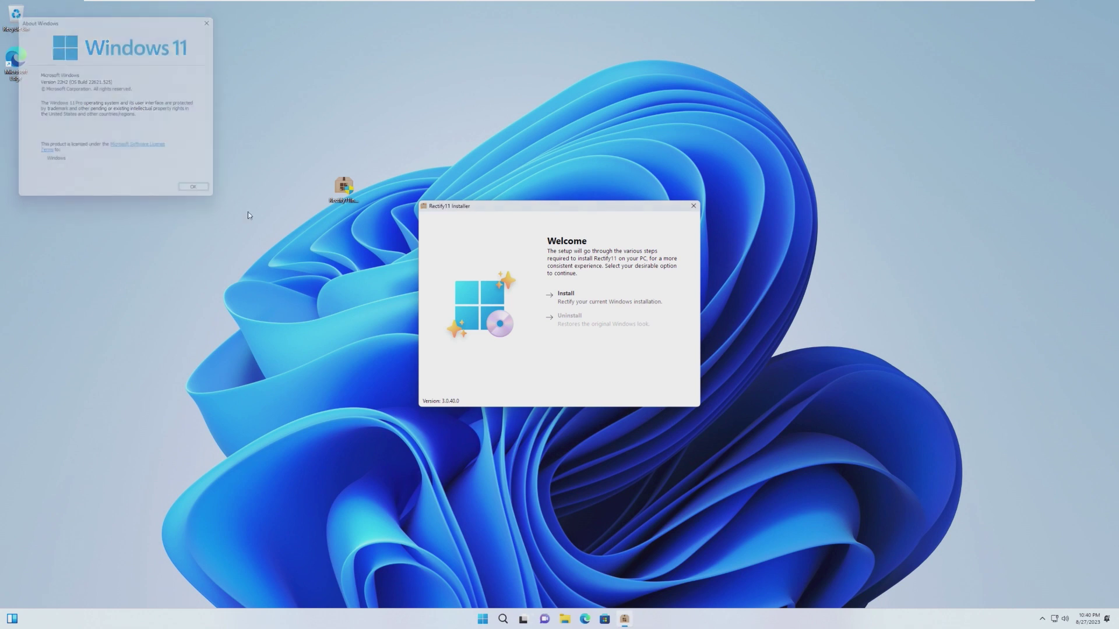
Step: Choose Install, accept the license, and select System icons, Themes and Extras
click(565, 307)
click(643, 398)
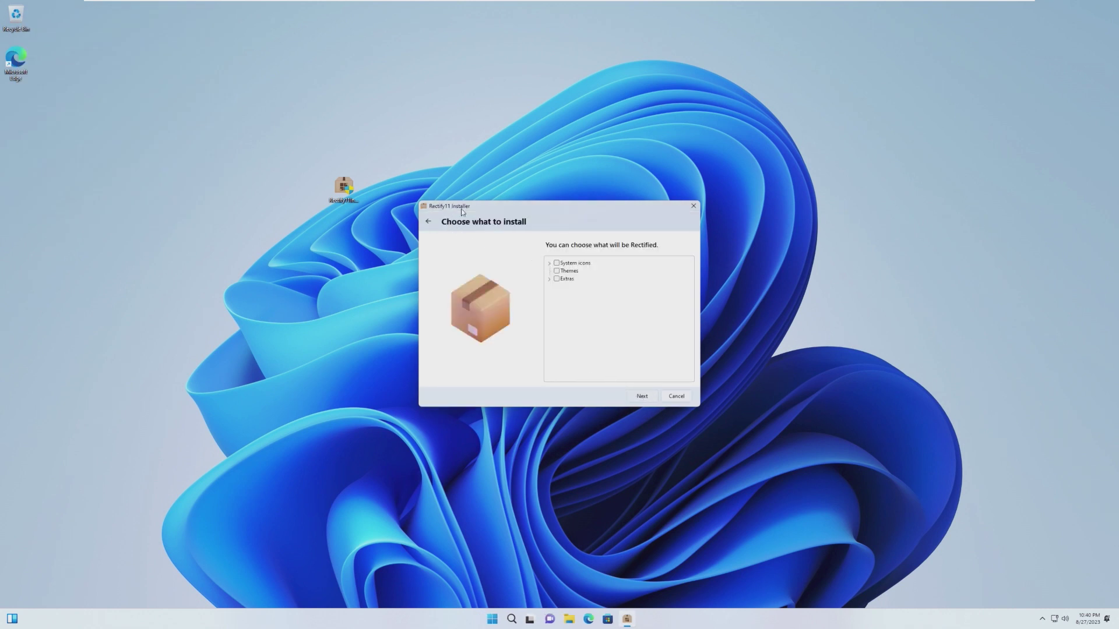
click(549, 279)
click(549, 280)
click(556, 262)
click(557, 271)
click(556, 278)
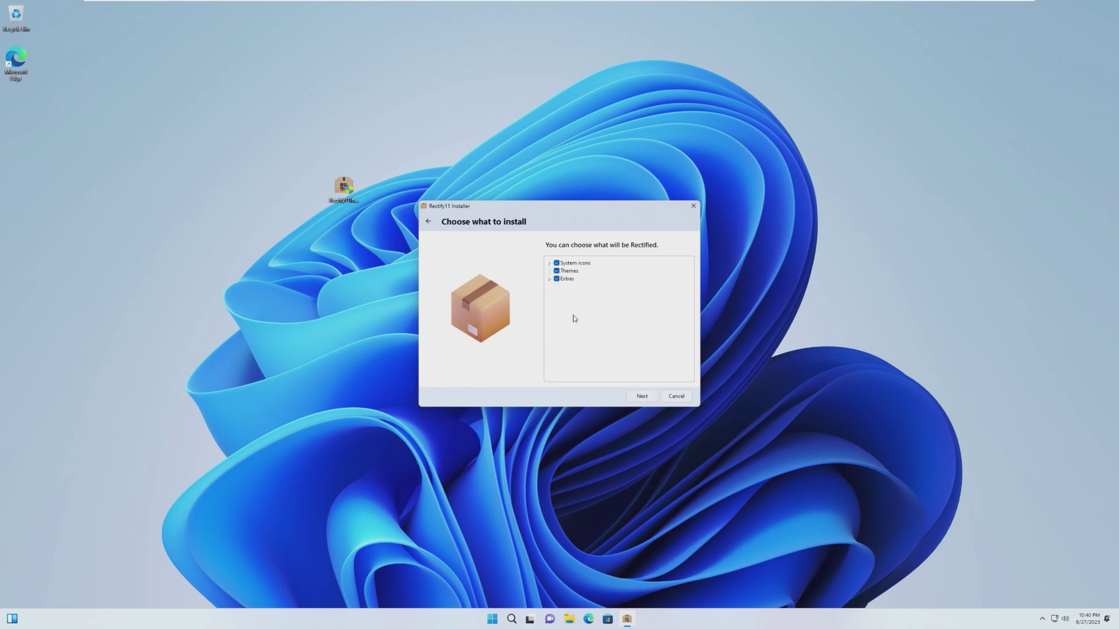
Step: Pick the Dark with Mica theme and continue past context menus to the summary
click(646, 395)
click(653, 309)
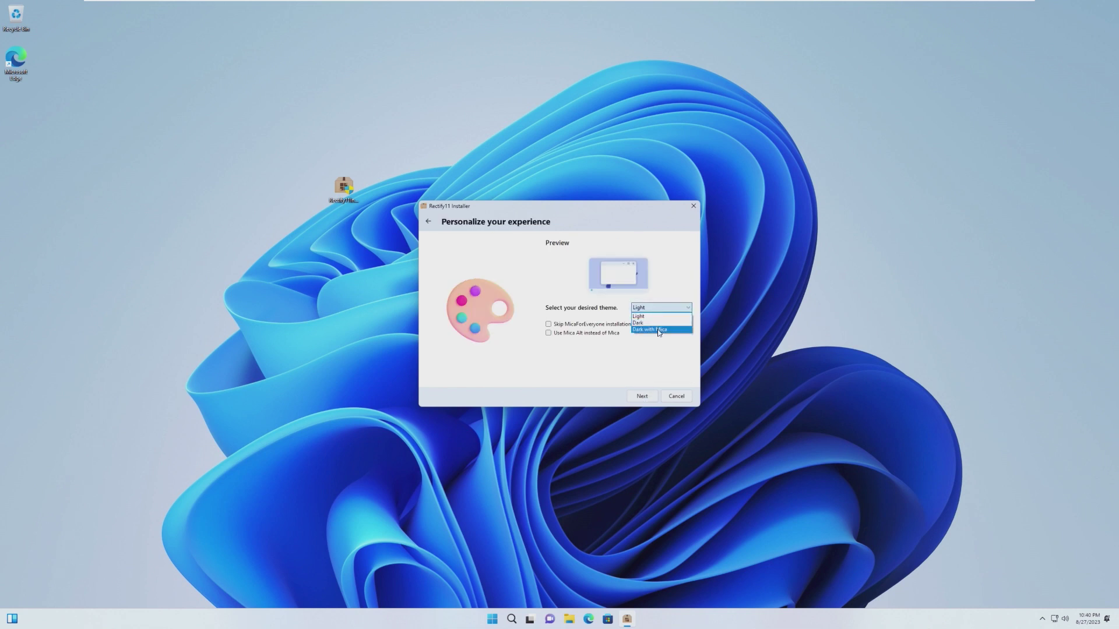
click(655, 332)
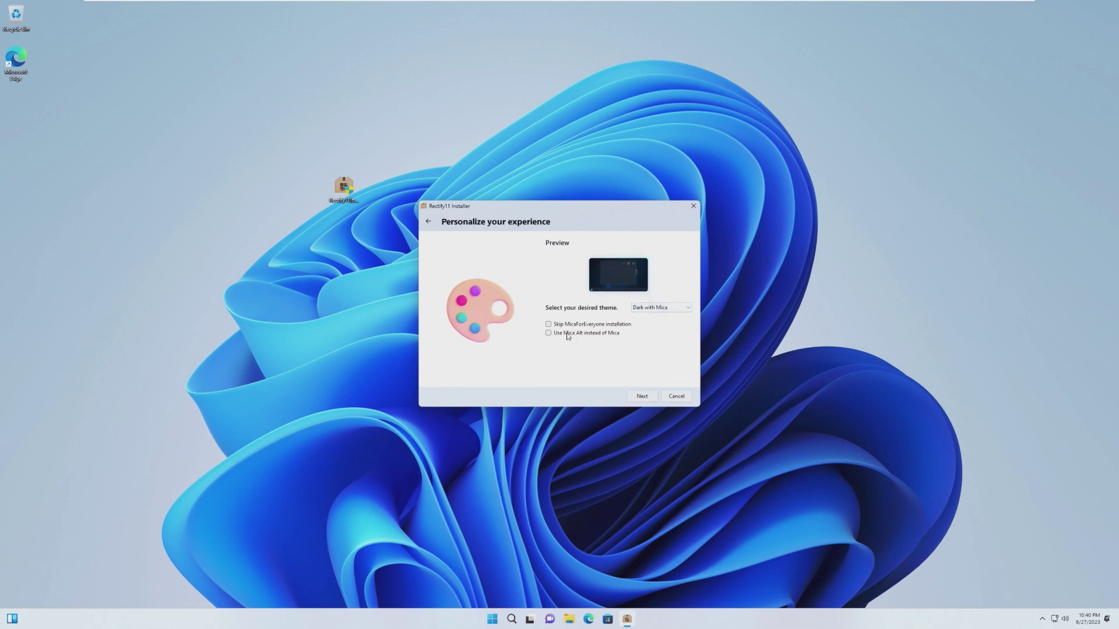
click(639, 398)
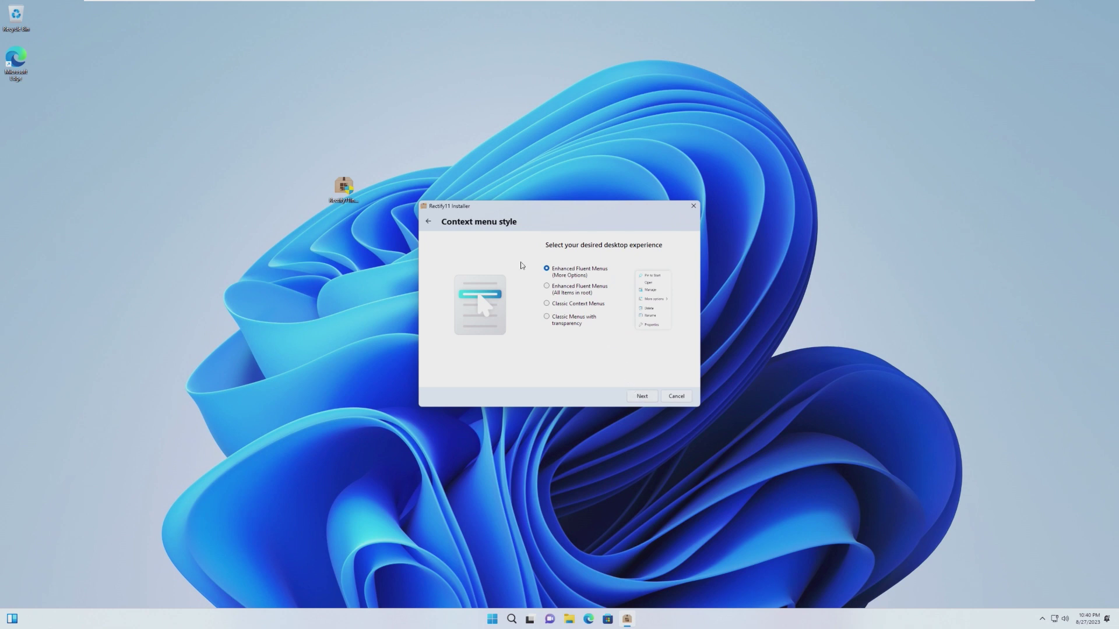
click(651, 400)
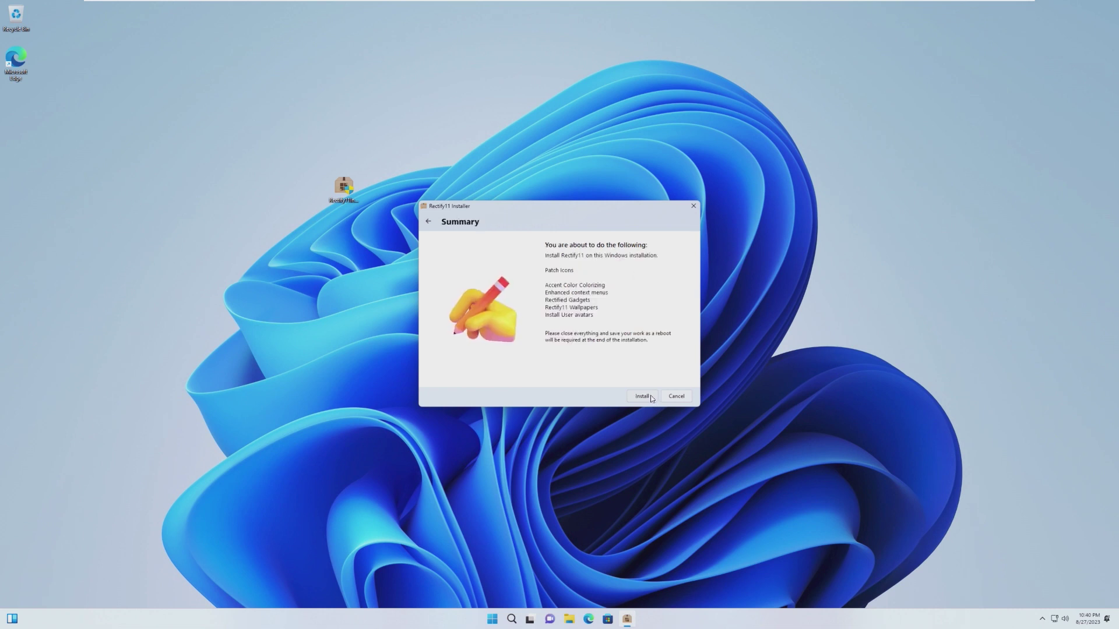
Step: Start the Rectify11 installation from the summary page and let it patch system files
click(642, 400)
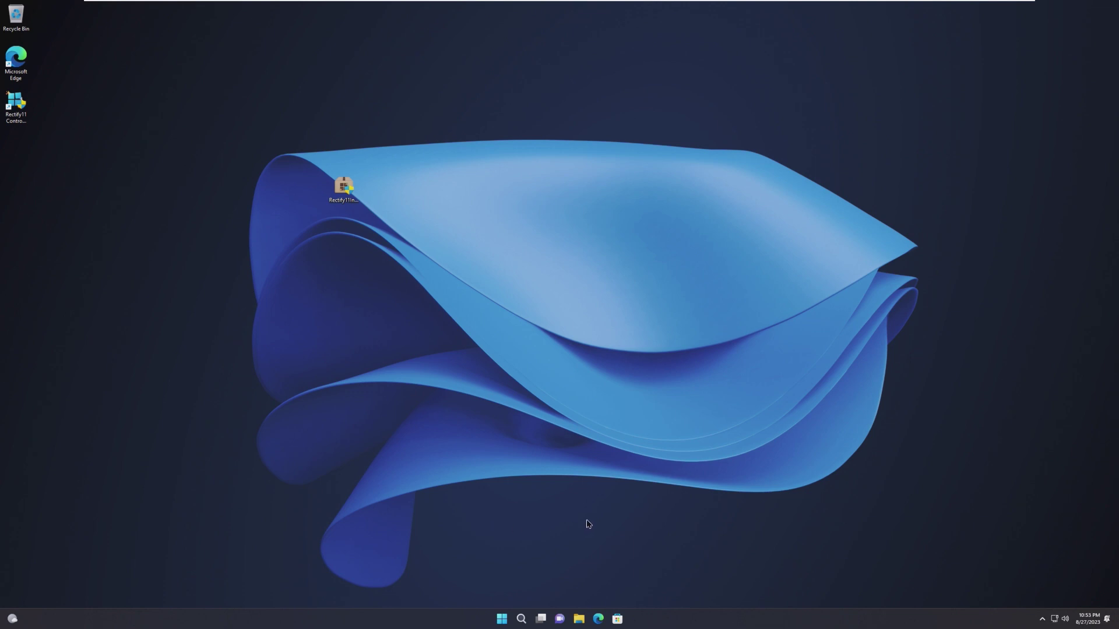
drag(126, 390, 255, 499)
drag(153, 432, 180, 439)
right_click(413, 425)
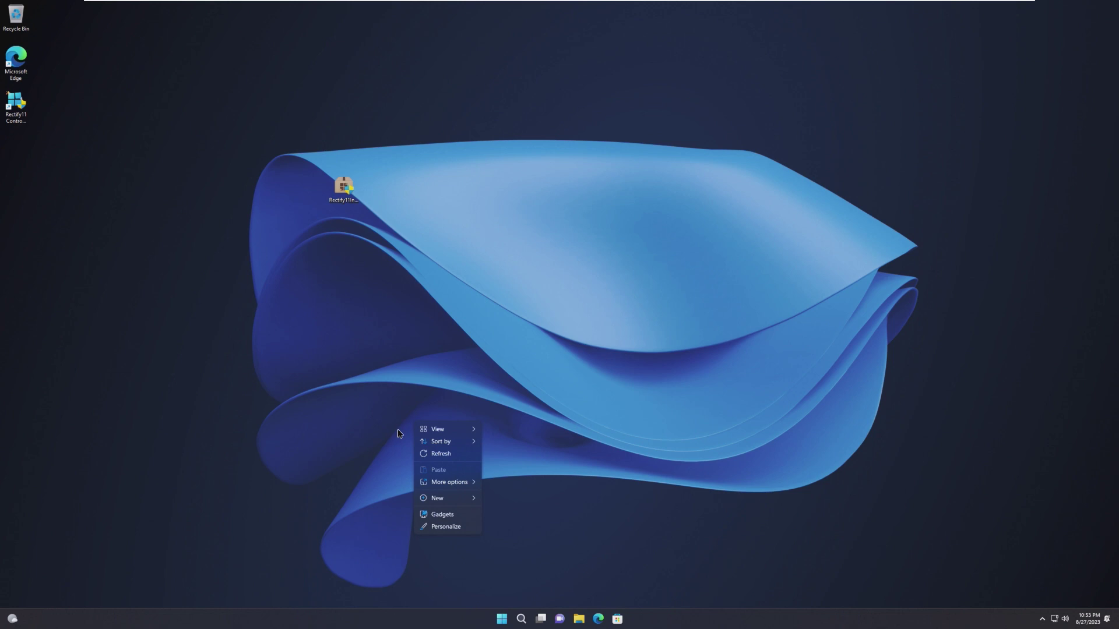
click(398, 433)
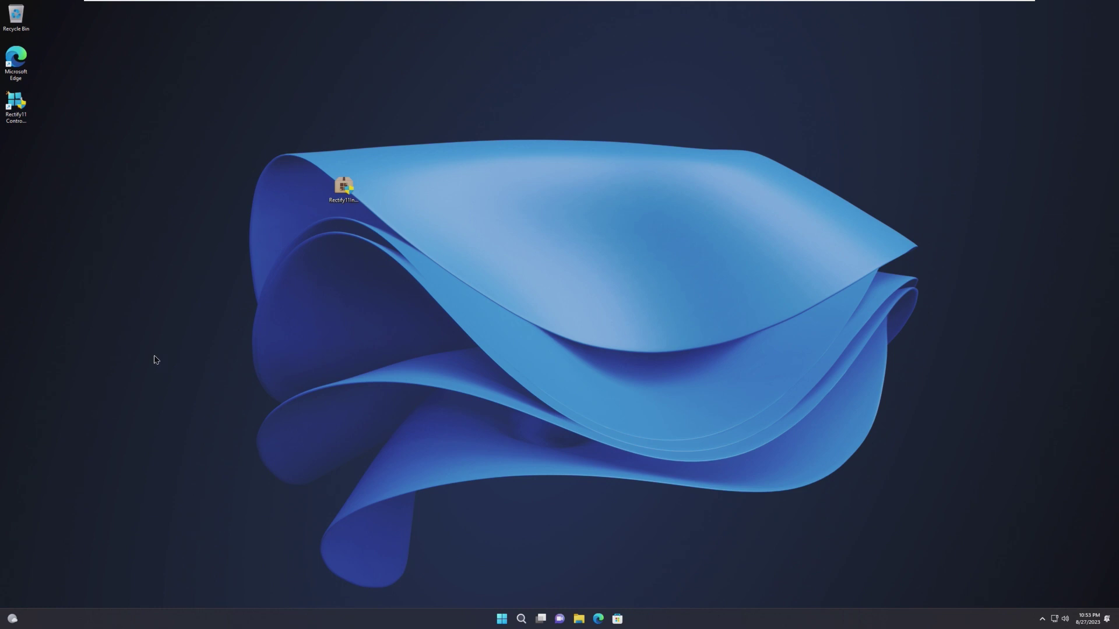
click(16, 106)
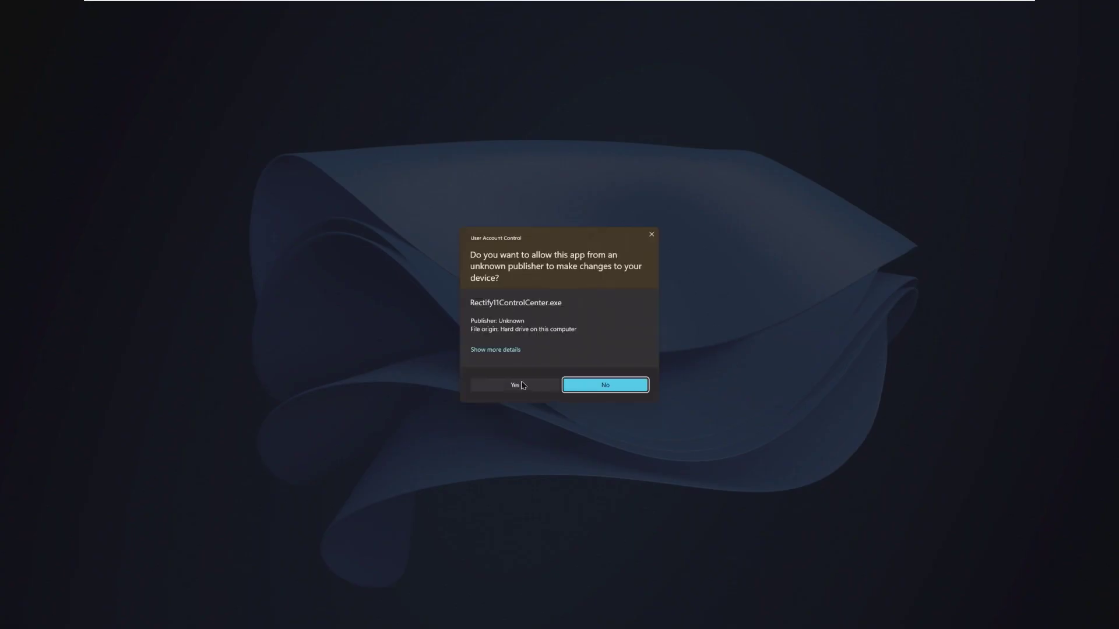
click(521, 386)
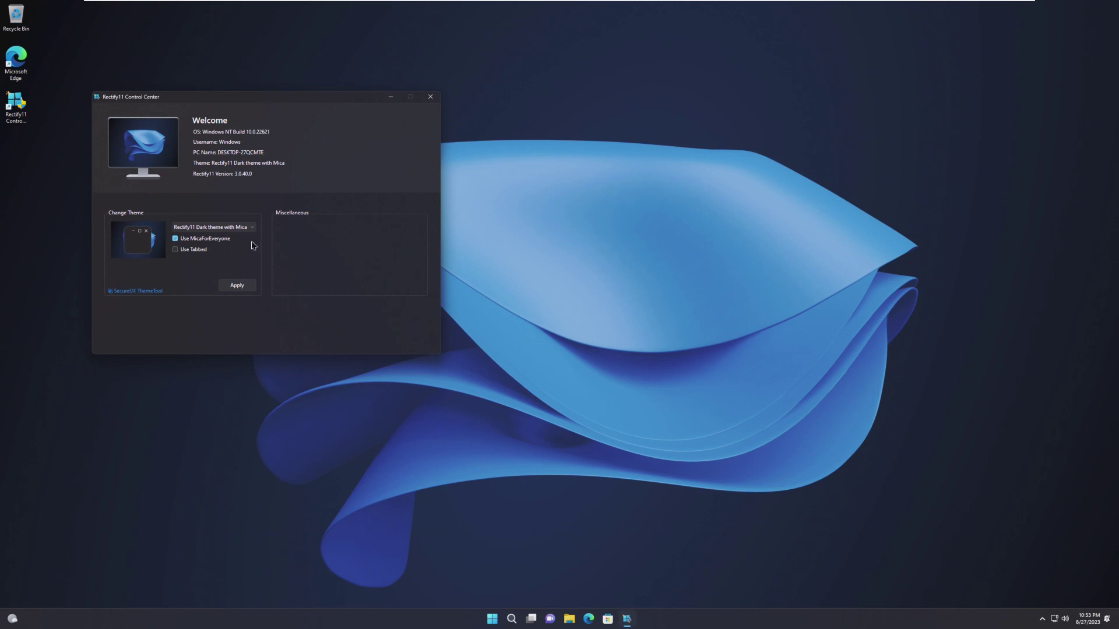
click(236, 228)
click(191, 302)
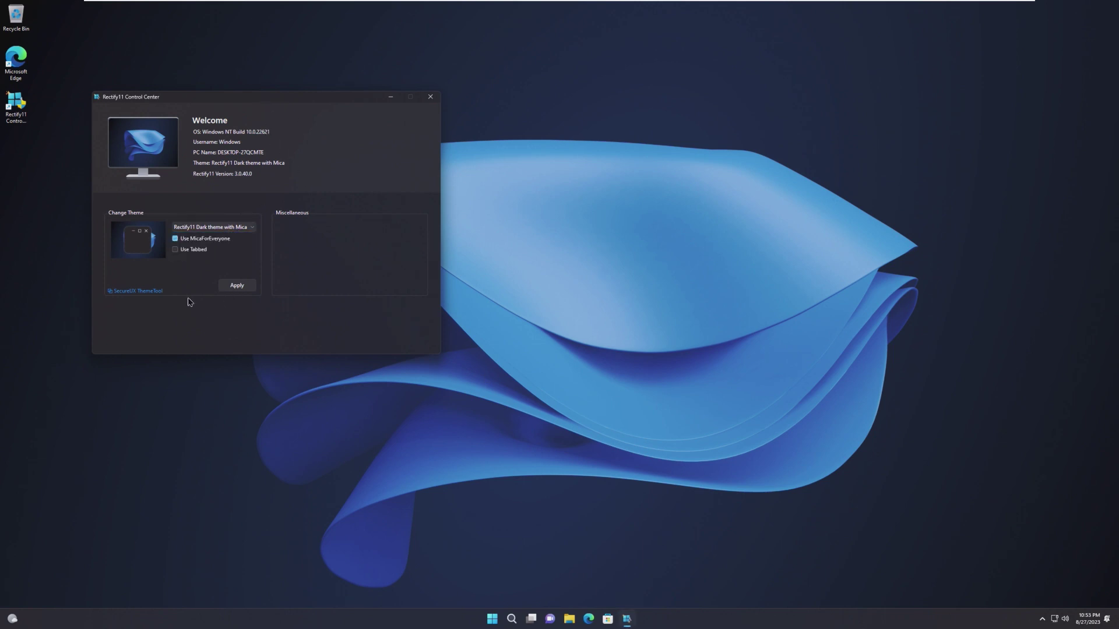
click(137, 293)
click(616, 346)
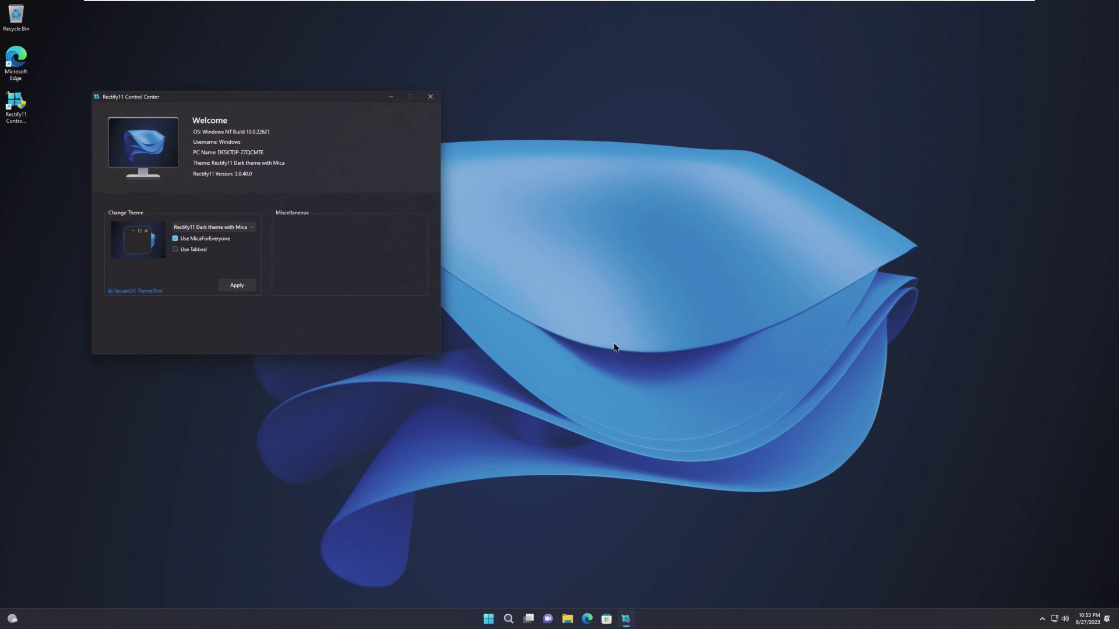
click(279, 7)
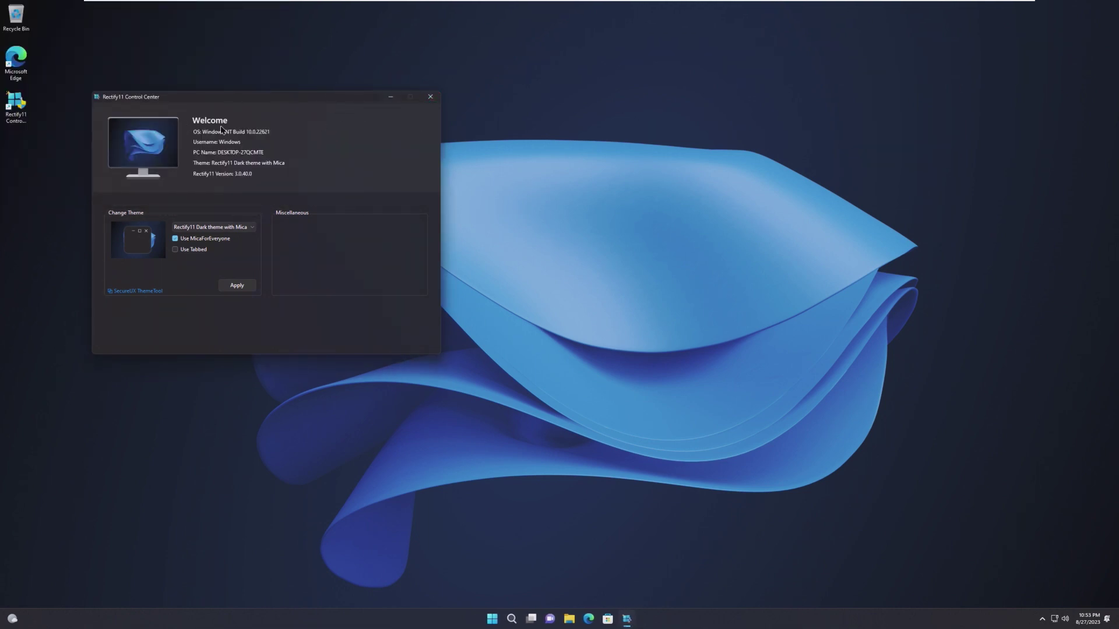
click(429, 98)
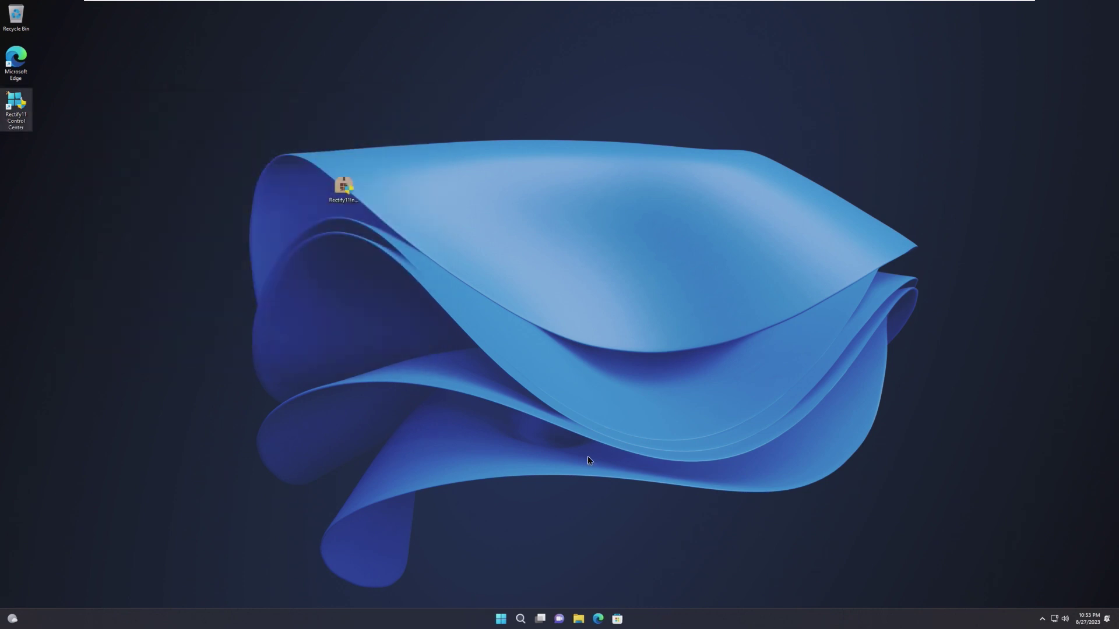
Step: Launch the Gadgets app from Start and browse the full installed apps list
click(501, 618)
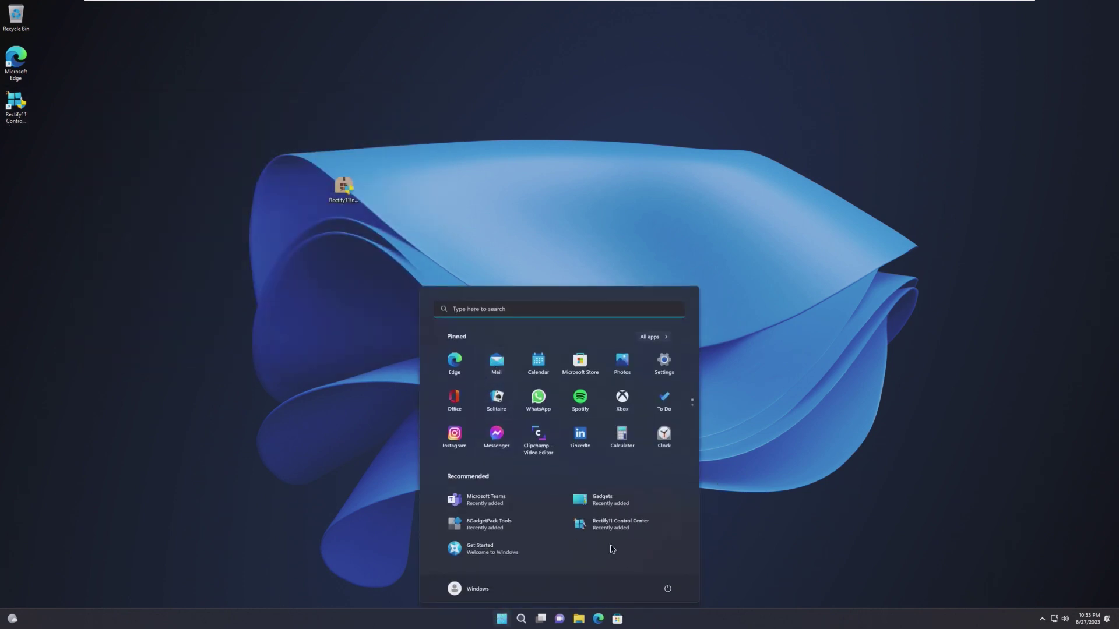
click(602, 502)
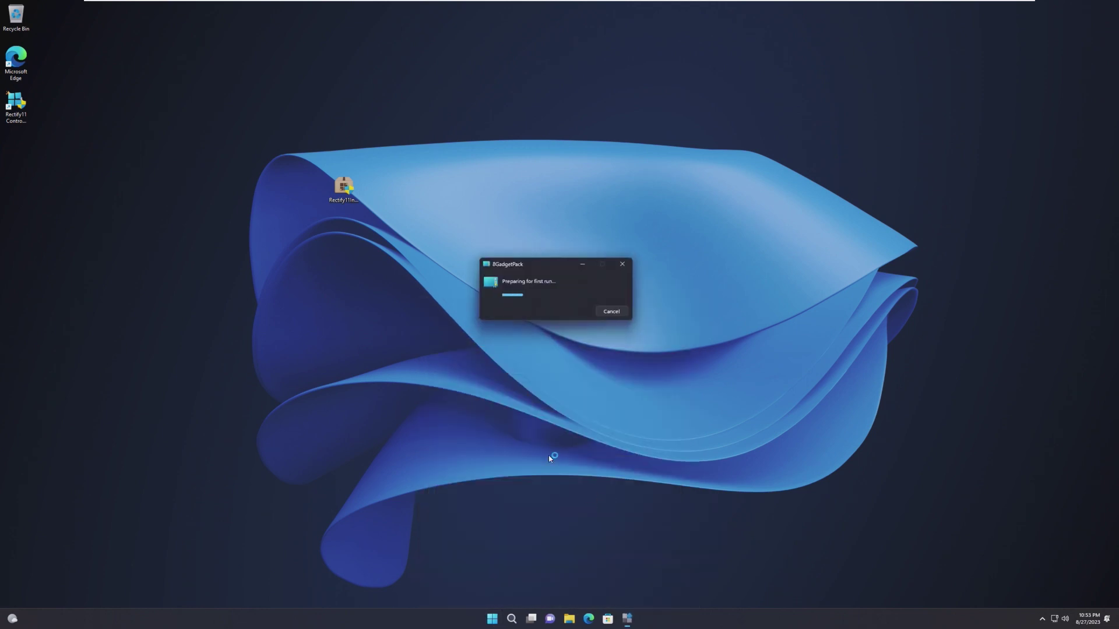
click(493, 619)
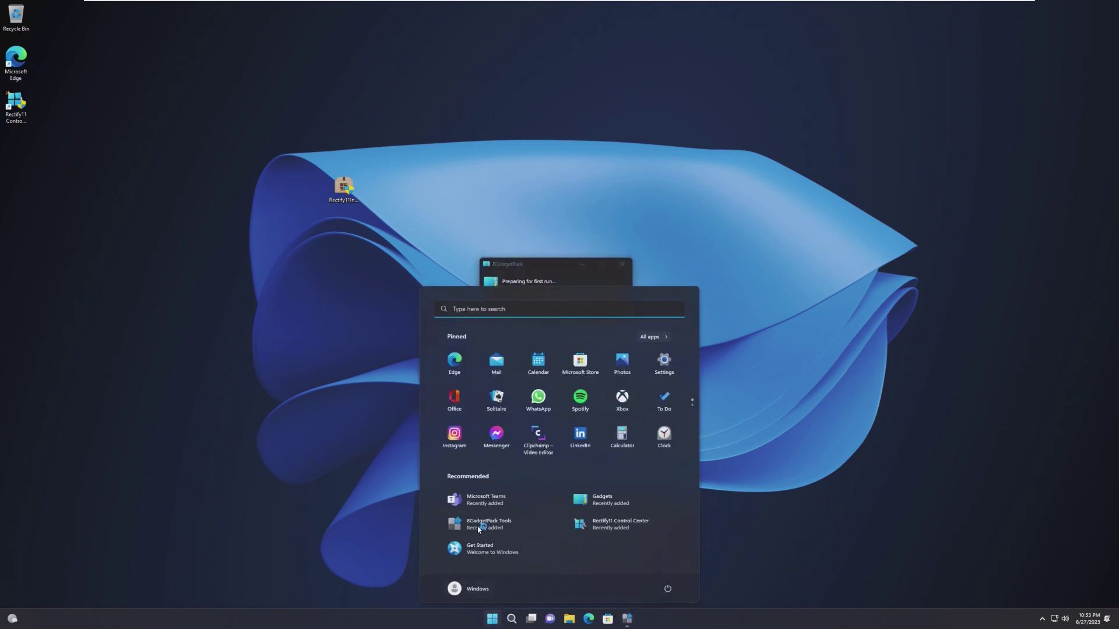
click(664, 336)
scroll(586, 383, down, 3)
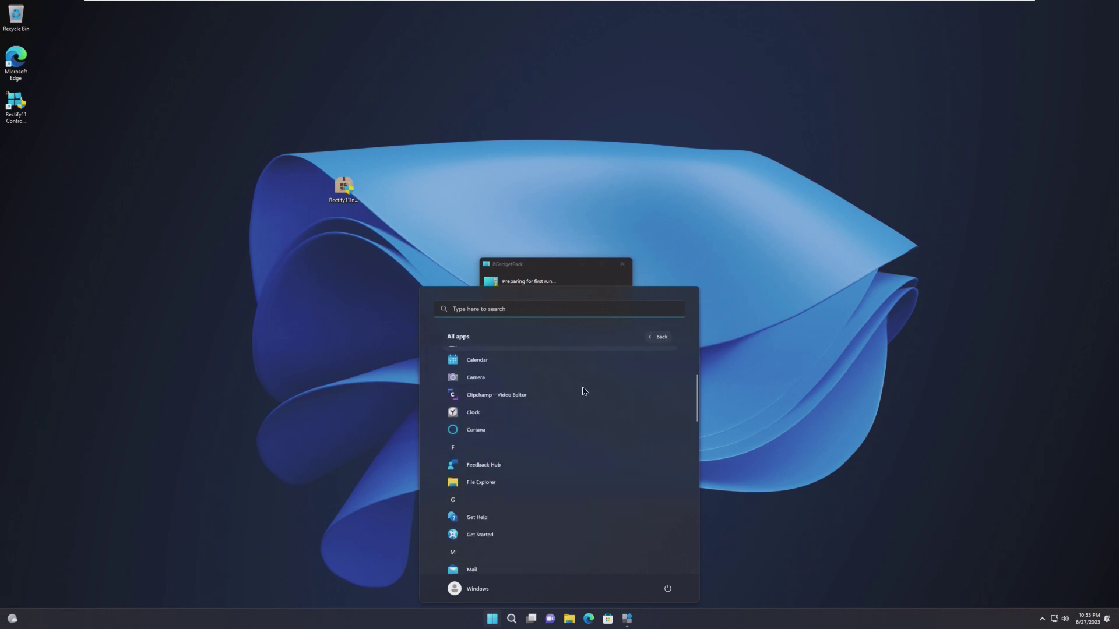
scroll(583, 391, down, 10)
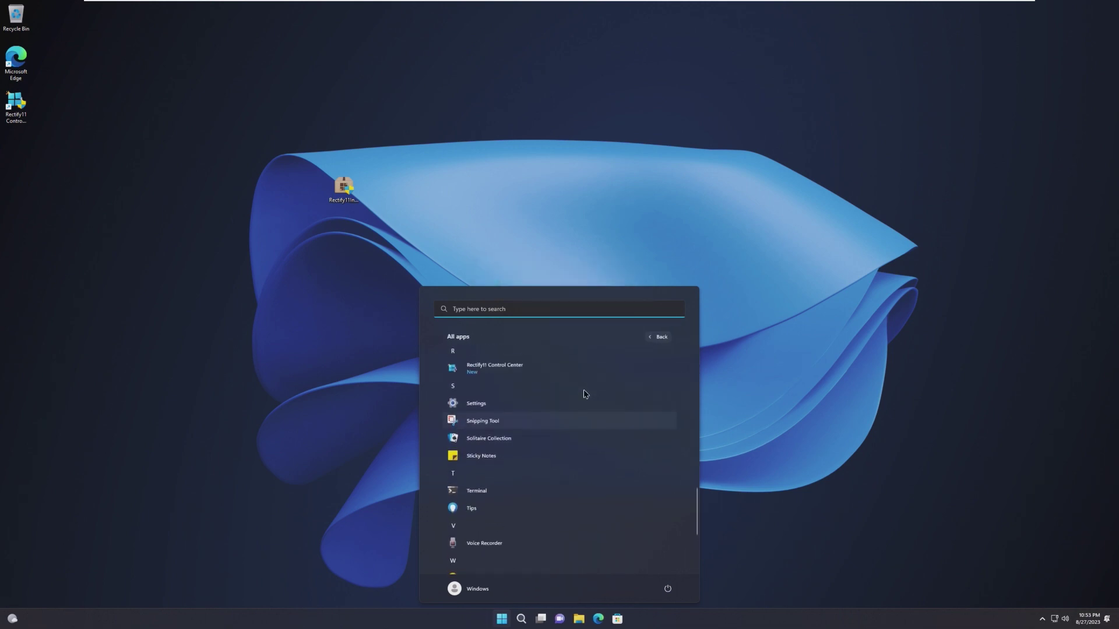
scroll(582, 391, down, 3)
click(1045, 108)
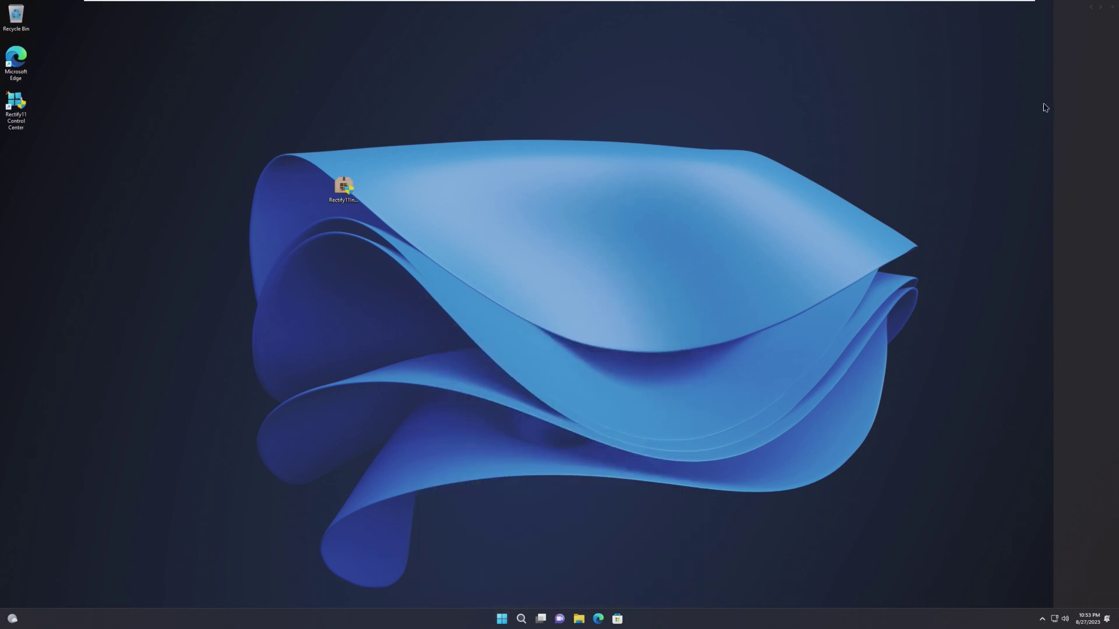
Step: Use the gadget sidebar's options menu to choose Add gadgets
right_click(1082, 209)
click(895, 209)
drag(658, 268, 683, 320)
right_click(1069, 215)
click(1066, 250)
right_click(1066, 250)
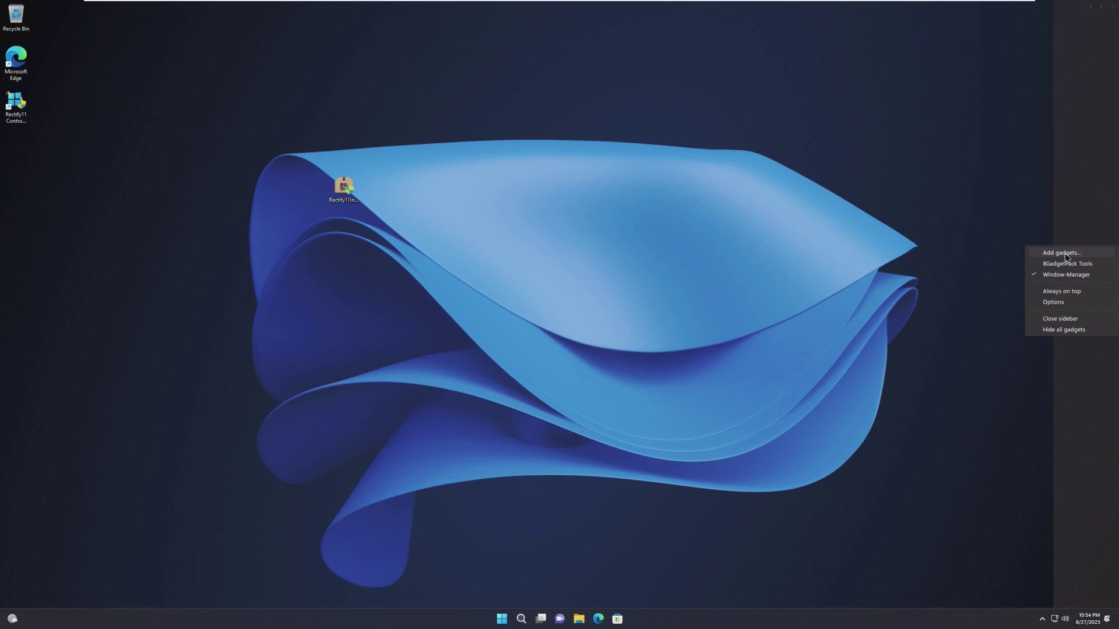
click(1066, 250)
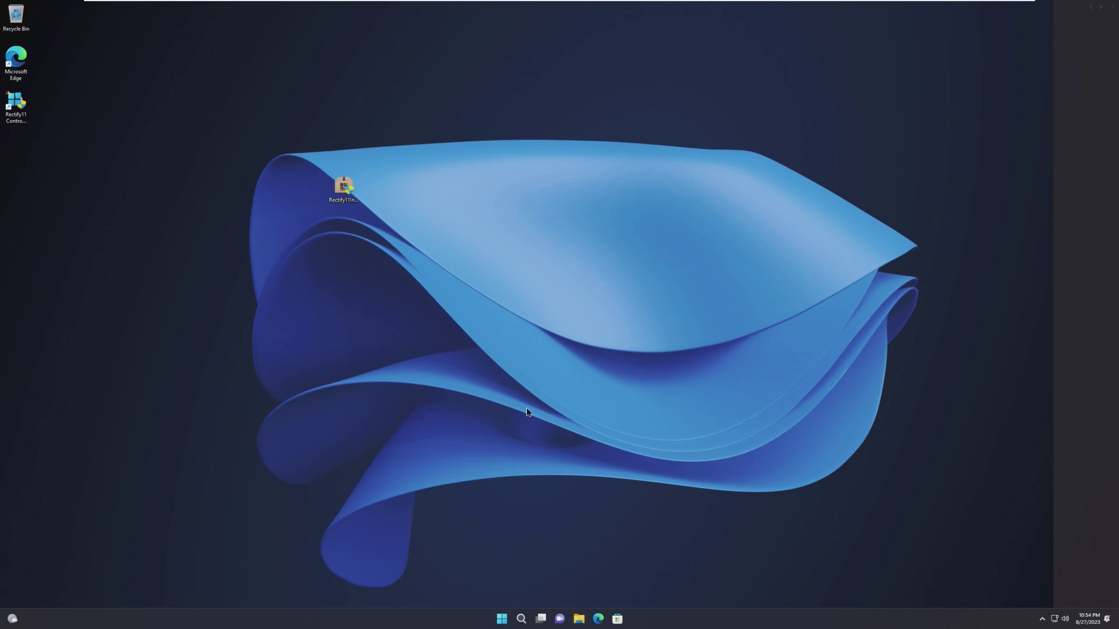
Step: Open File Explorer, enlarge its window to view the new styling, then close it
key(super+e)
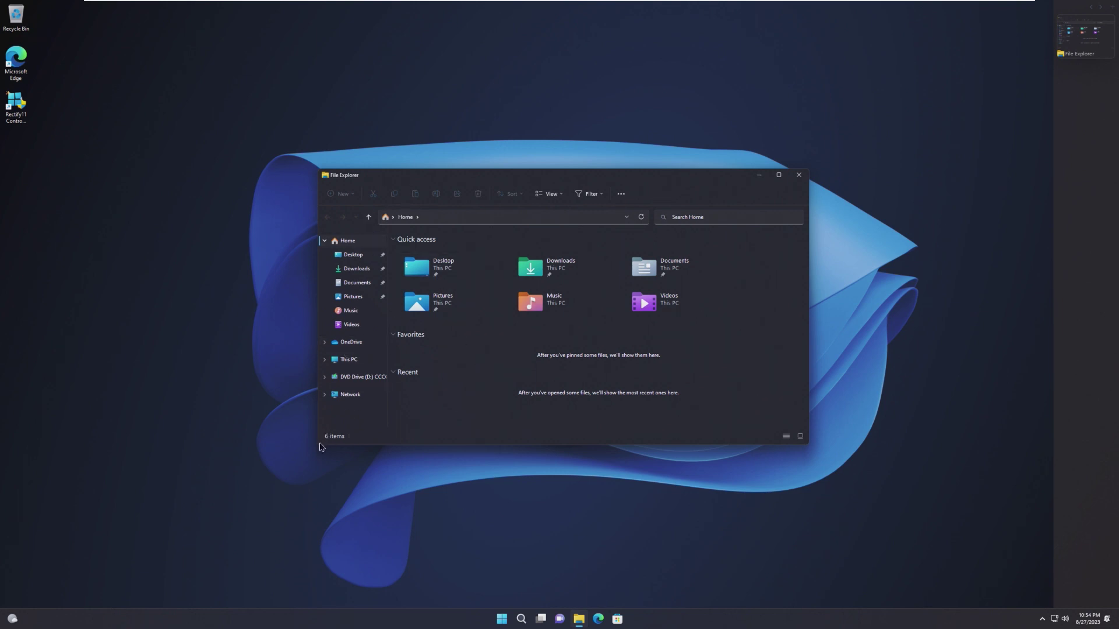
drag(316, 452, 315, 452)
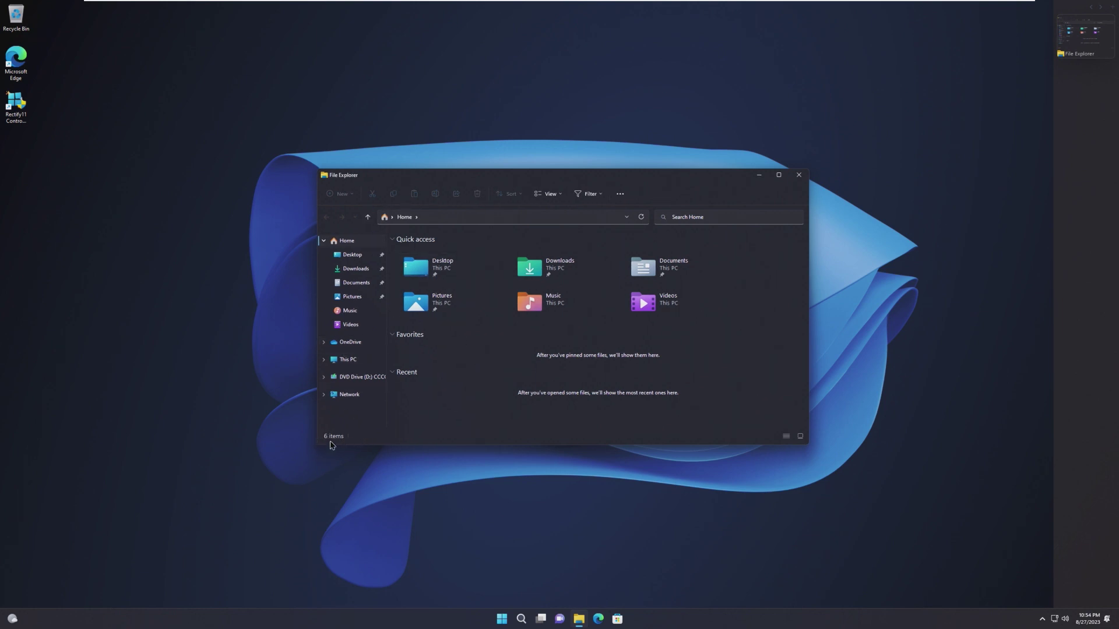
drag(318, 447, 77, 496)
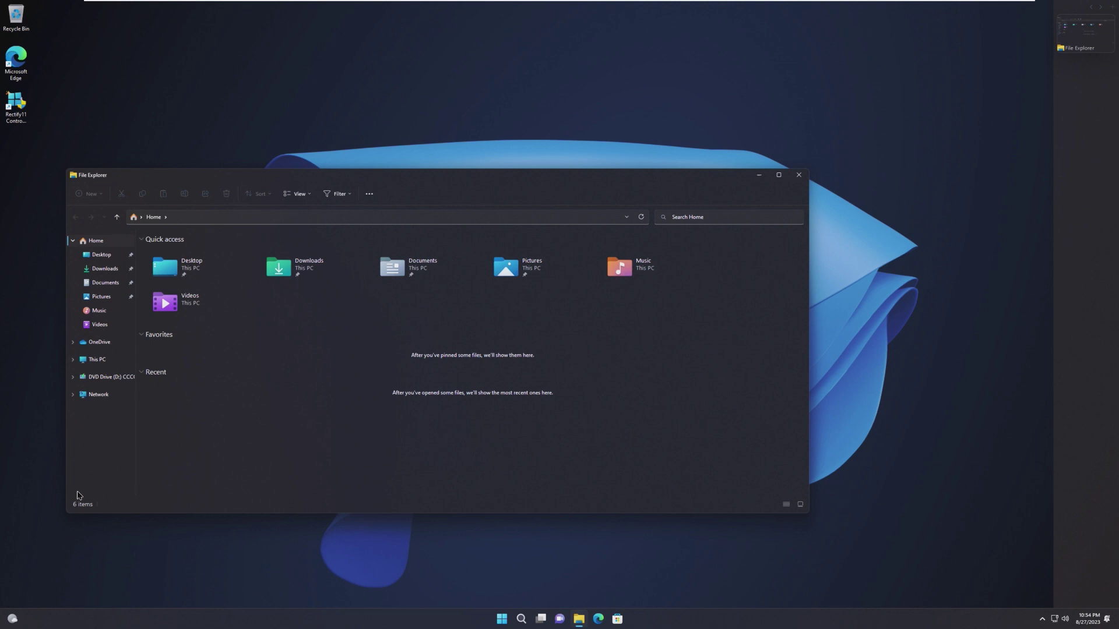
click(799, 175)
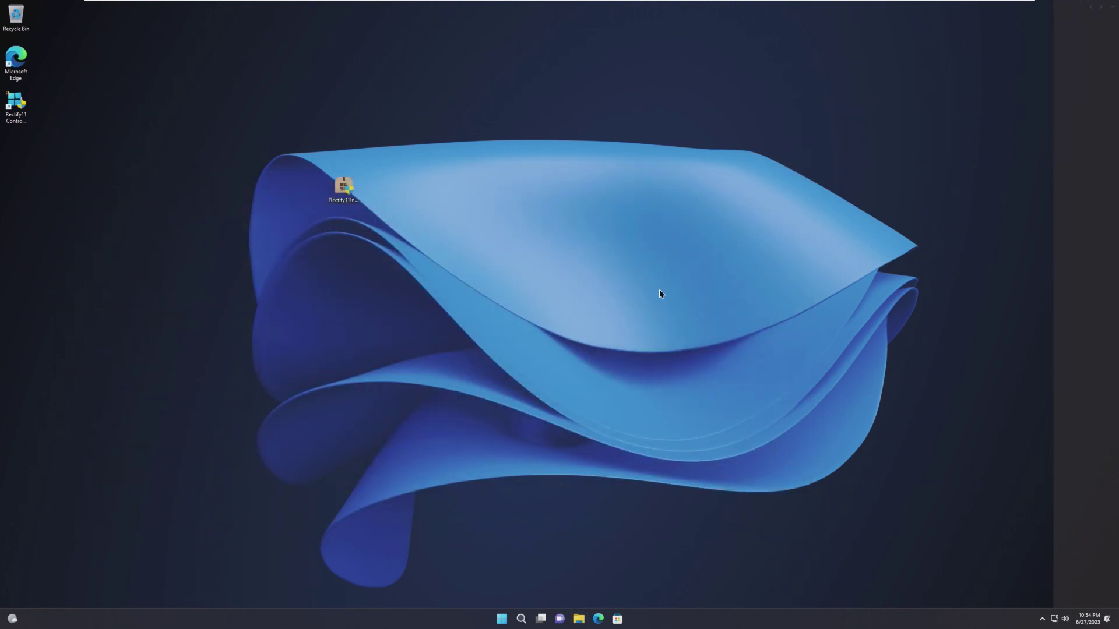
Step: Run Check for updates on Settings' Windows Update page, then close Settings
click(500, 621)
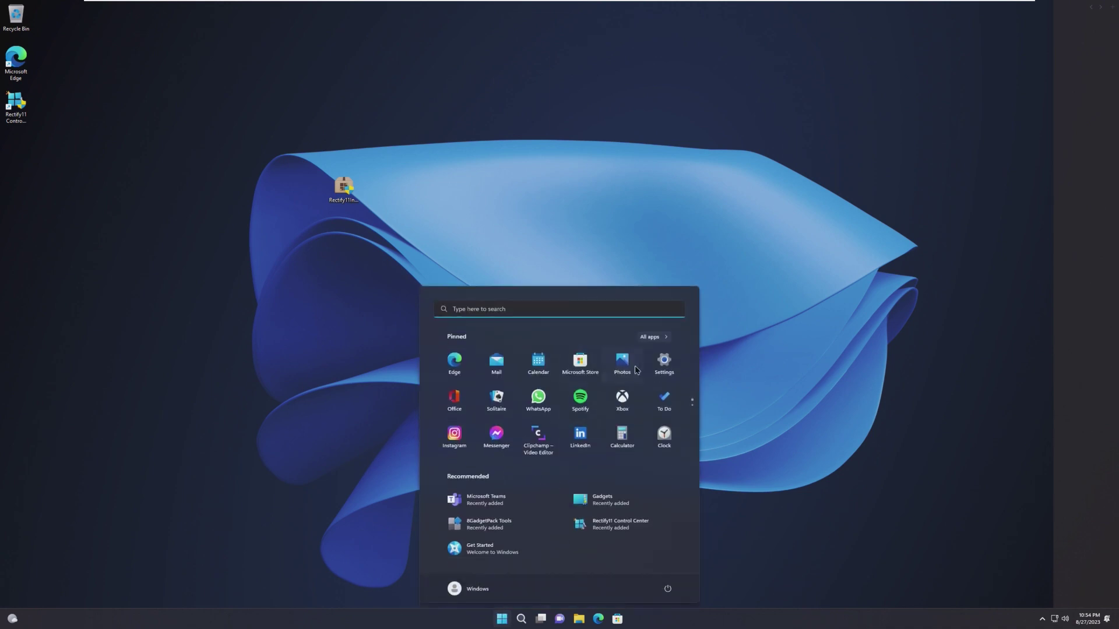
click(666, 360)
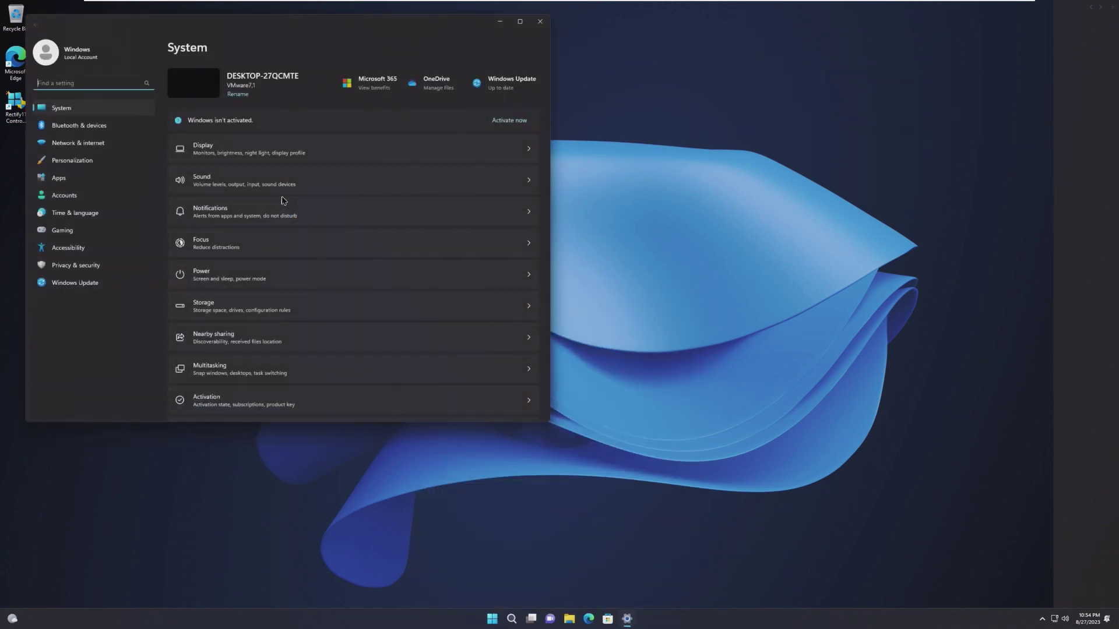
click(110, 283)
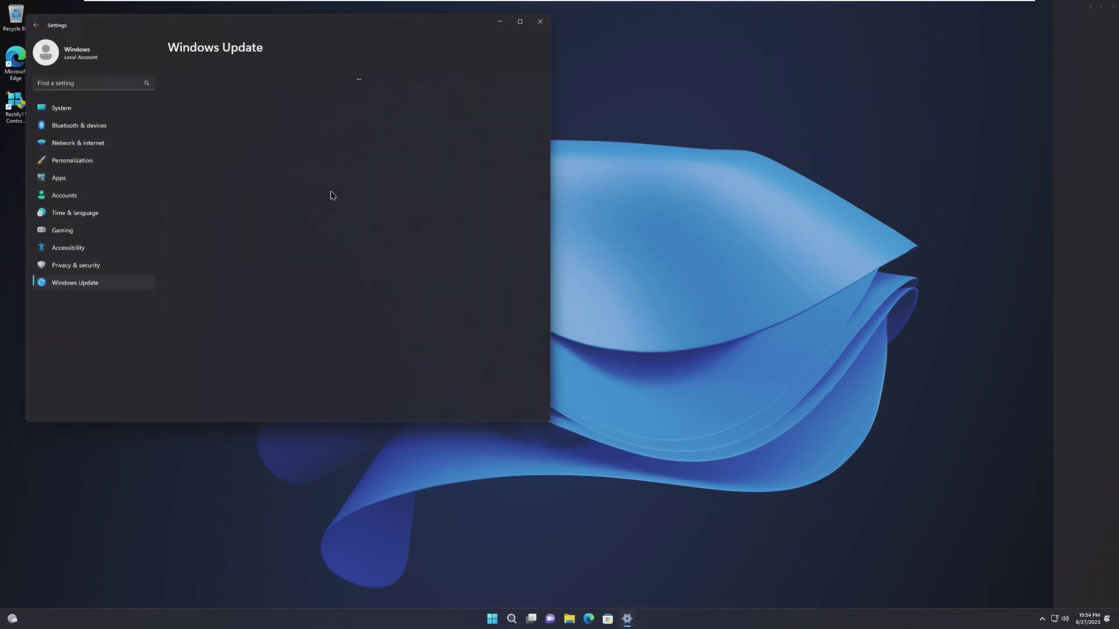
click(492, 91)
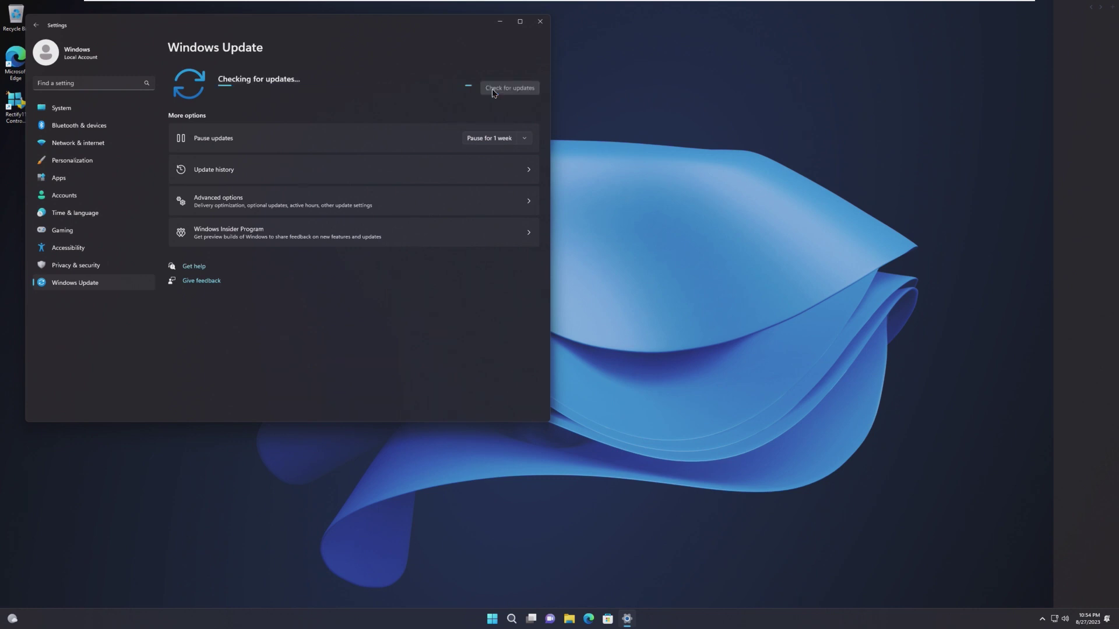
click(540, 22)
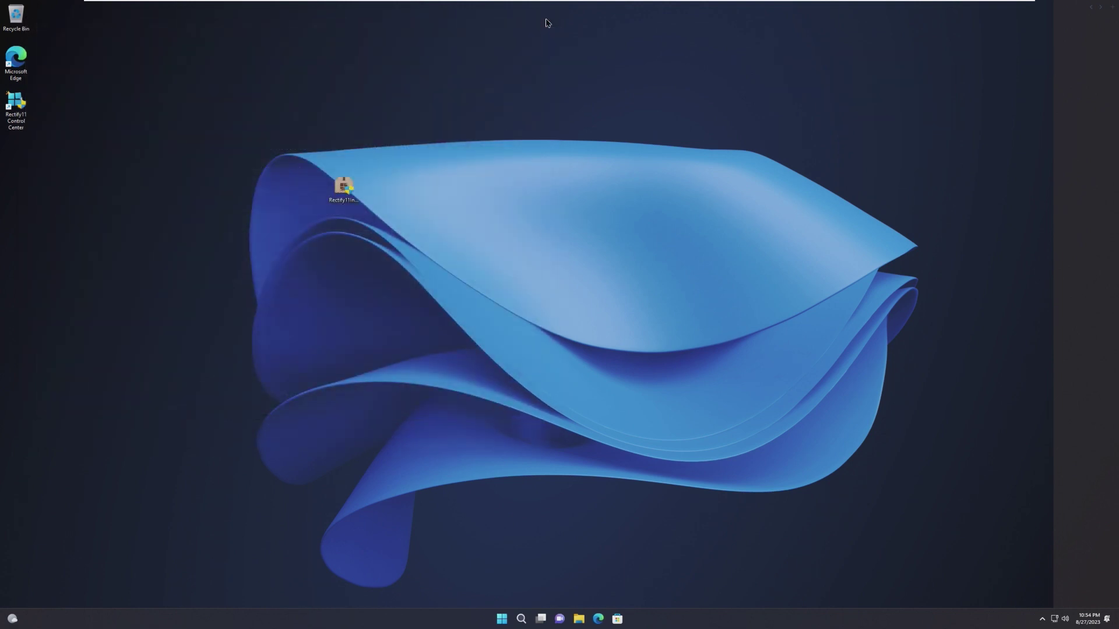
right_click(502, 130)
right_click(400, 130)
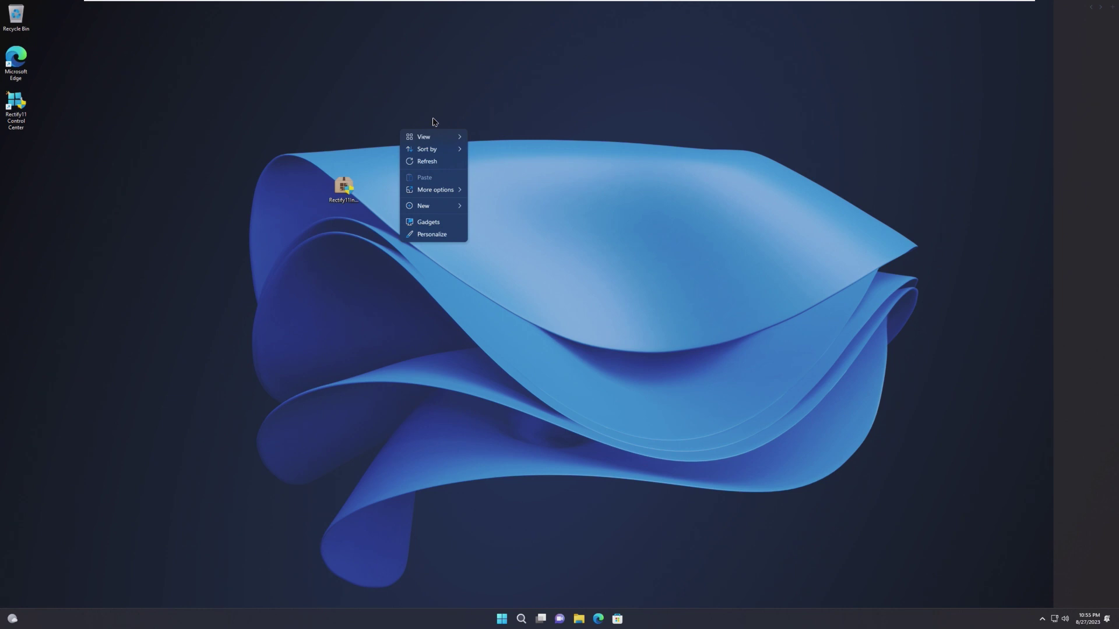
mouse_move(442, 193)
click(490, 189)
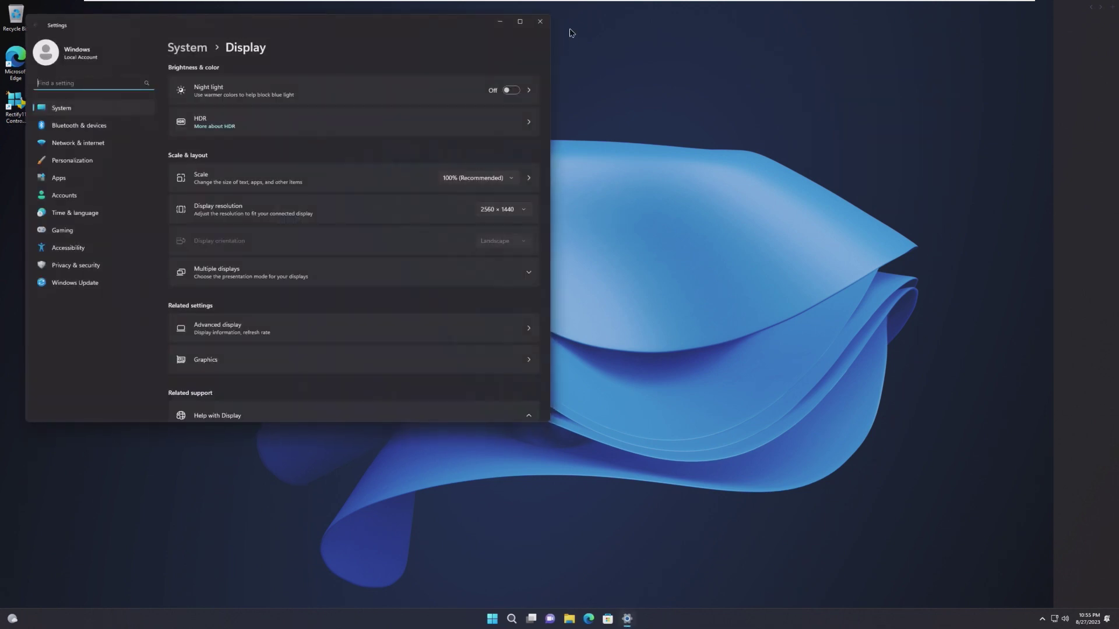
click(545, 30)
right_click(530, 149)
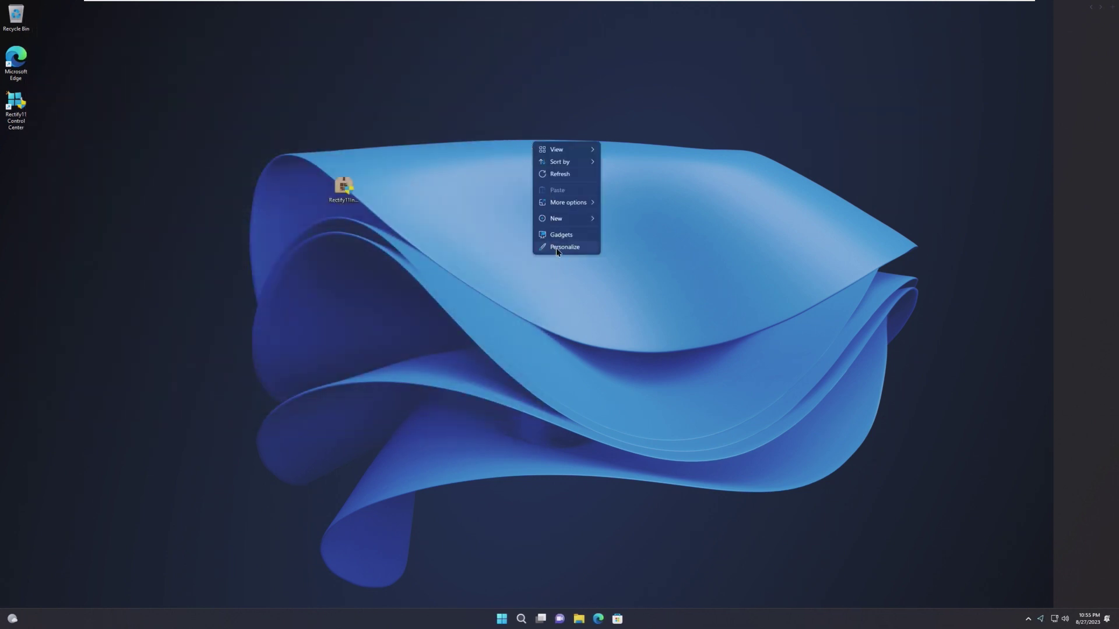
right_click(555, 233)
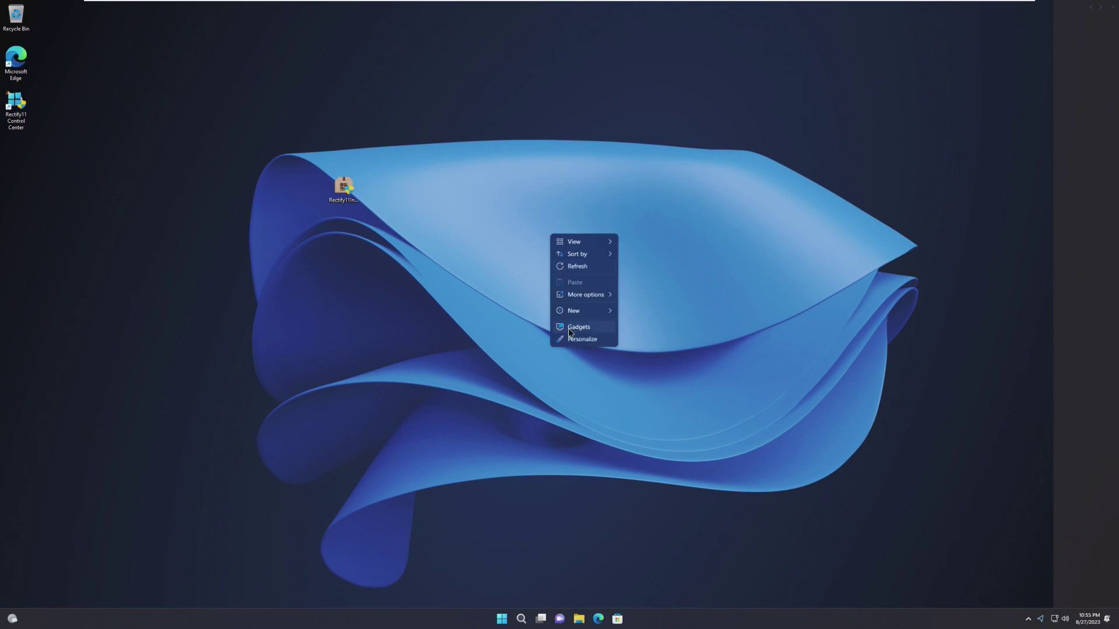
click(569, 329)
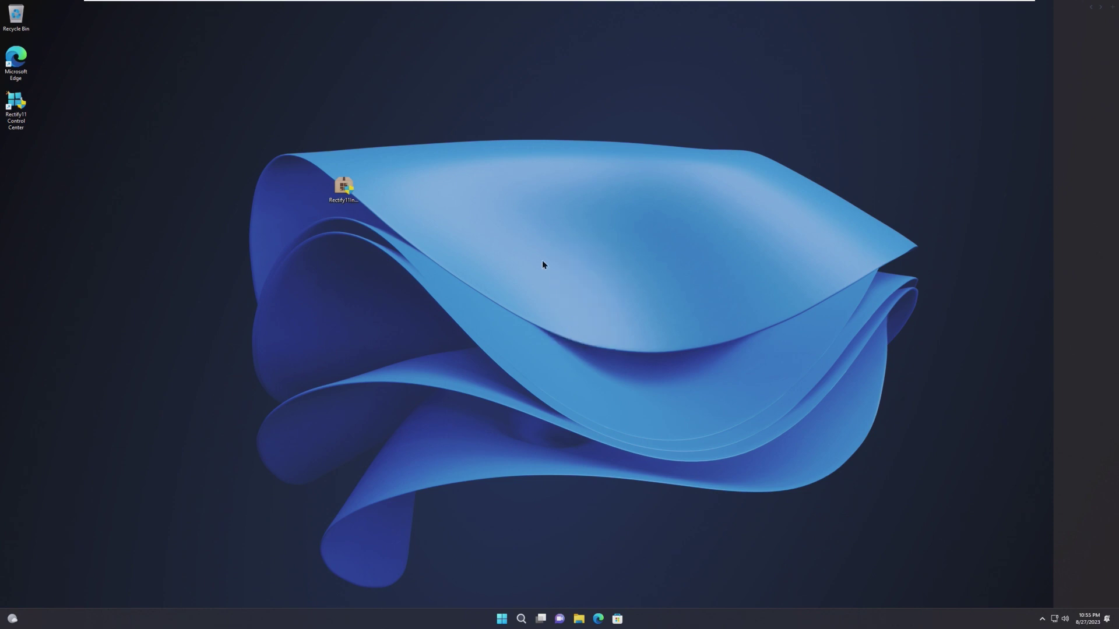
click(502, 618)
click(505, 528)
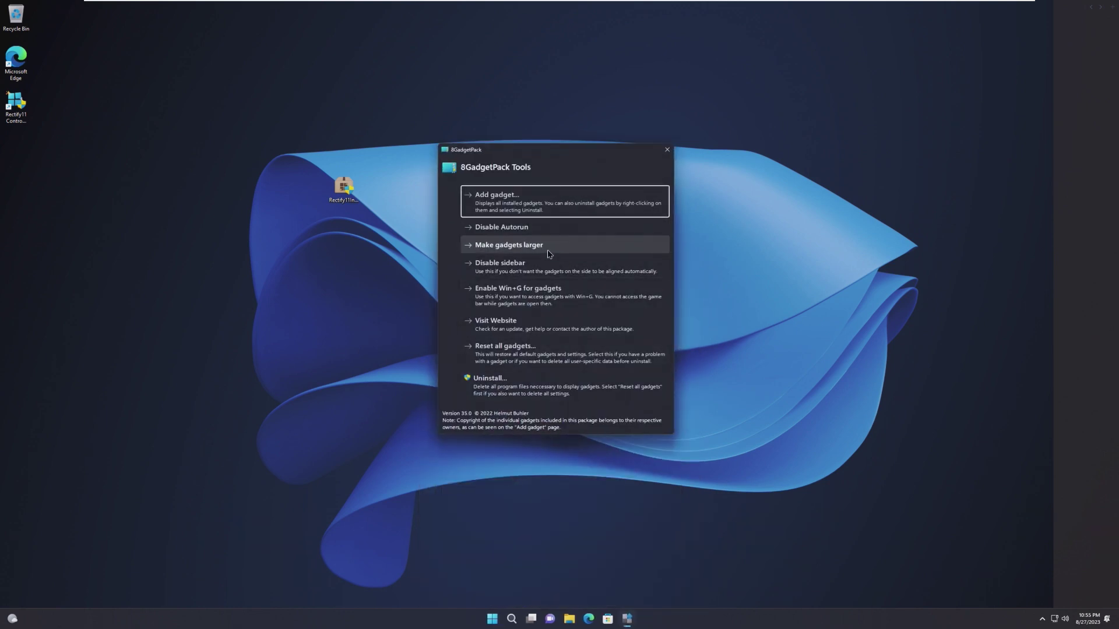
click(580, 272)
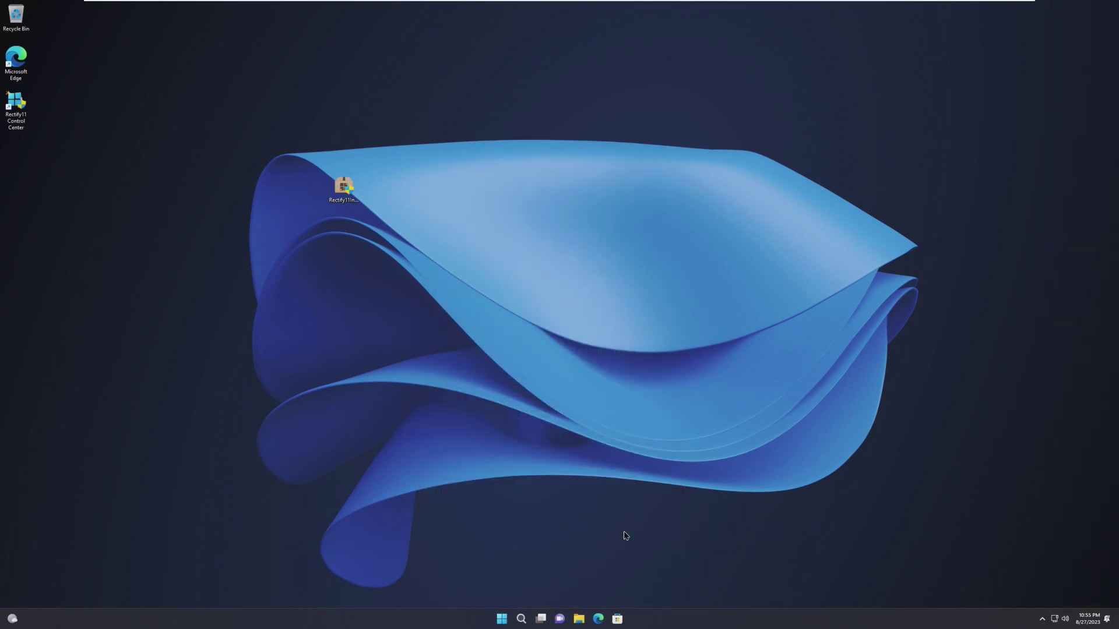
click(1087, 619)
click(651, 365)
key(super+r)
text(winv)
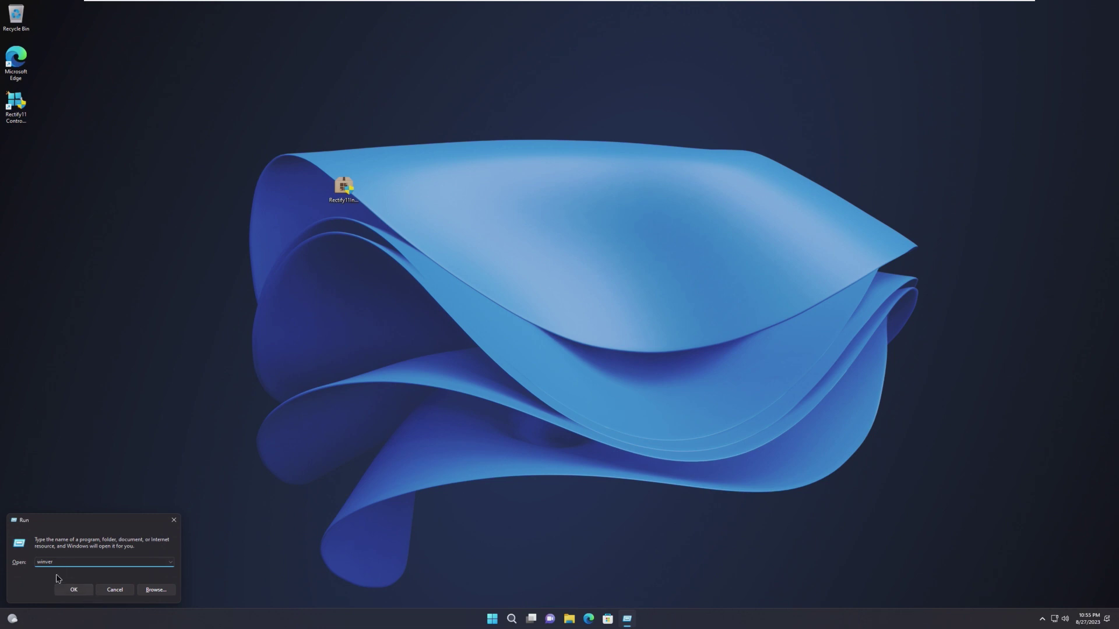
click(73, 591)
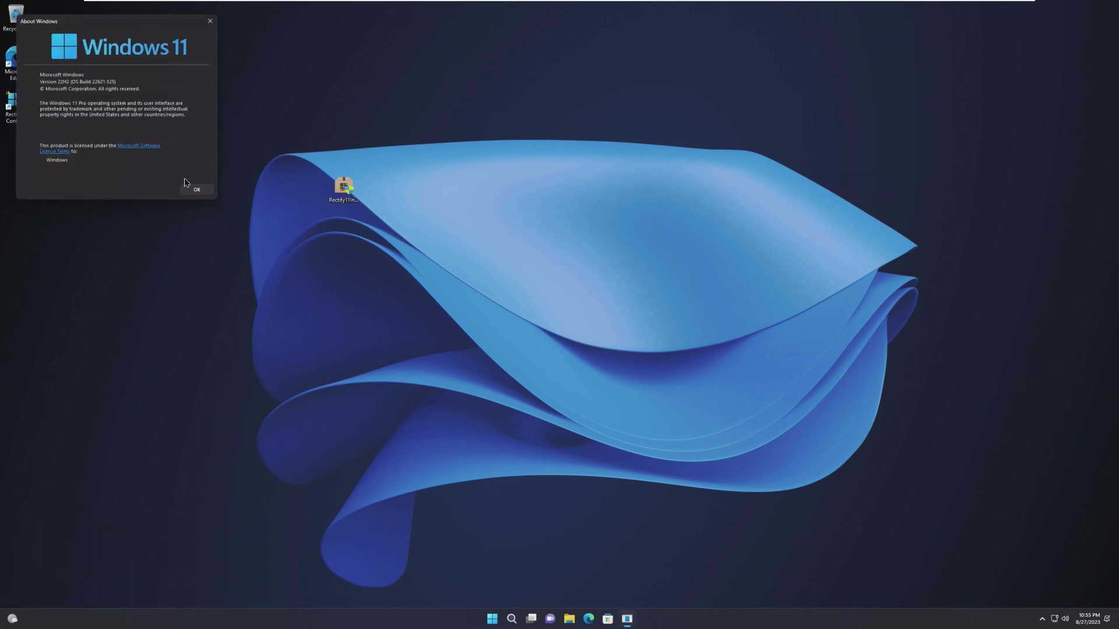
drag(184, 17, 460, 156)
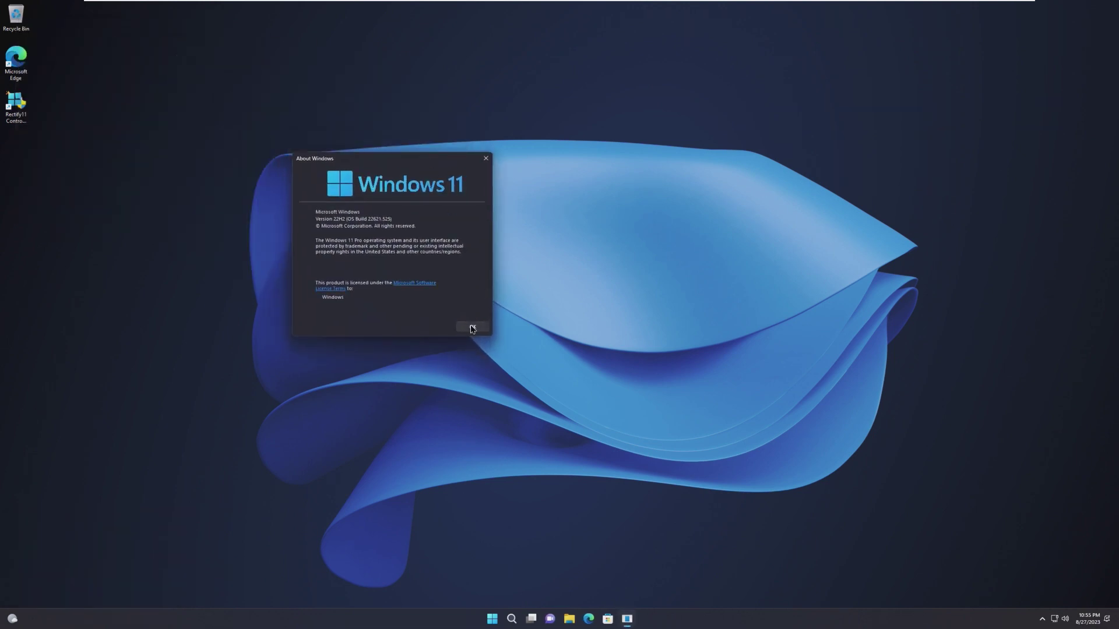
key(Escape)
click(500, 619)
text(control Panel)
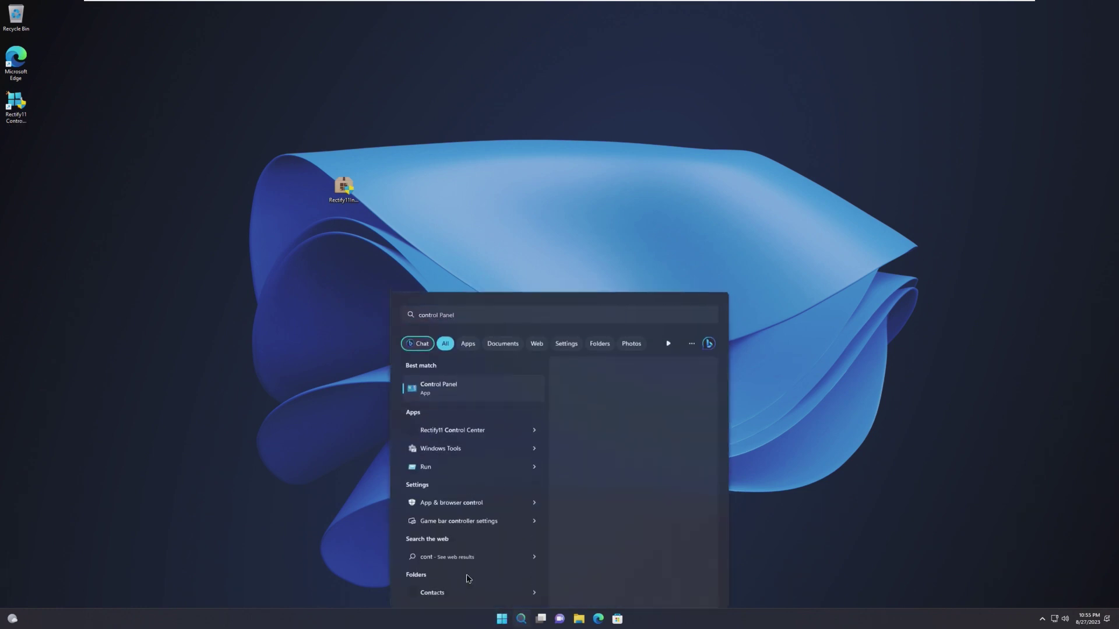
key(Return)
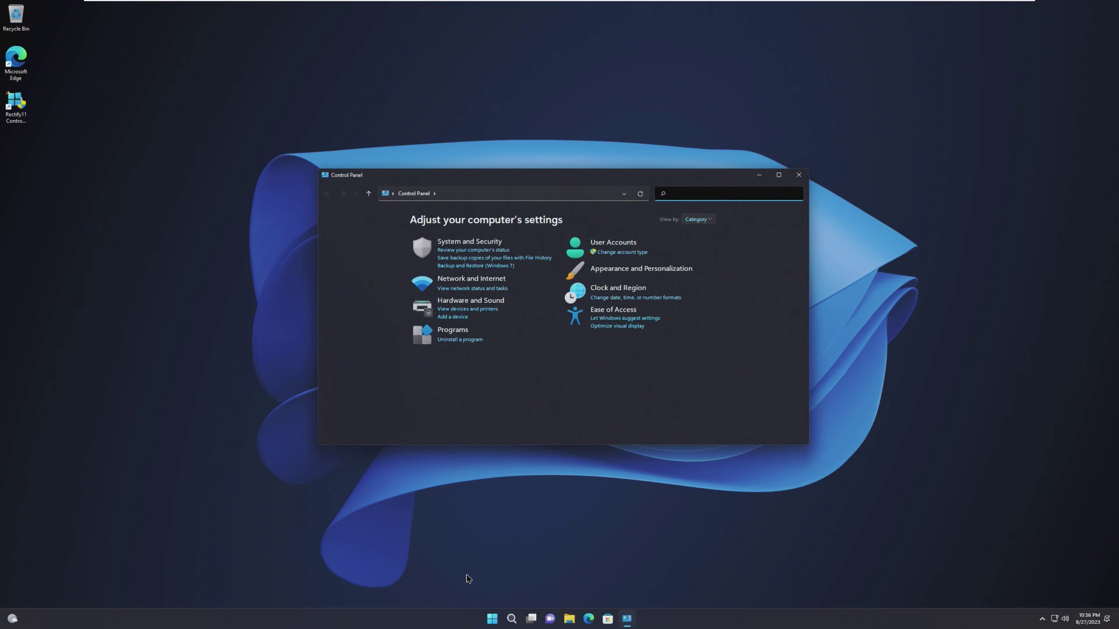
key(super+r)
text(winver)
key(Return)
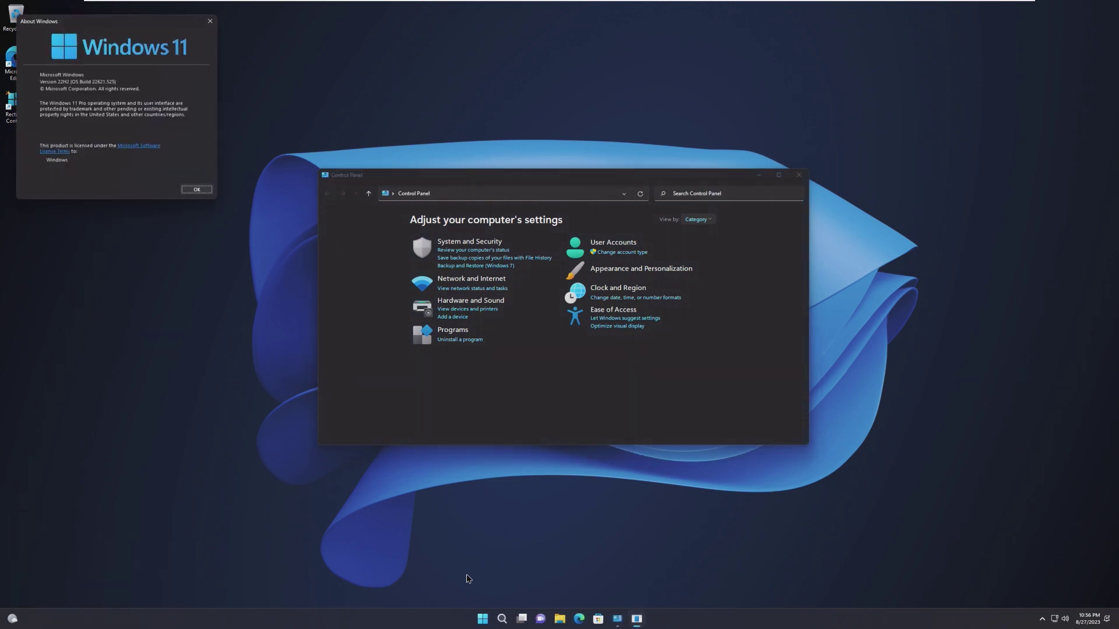
click(197, 189)
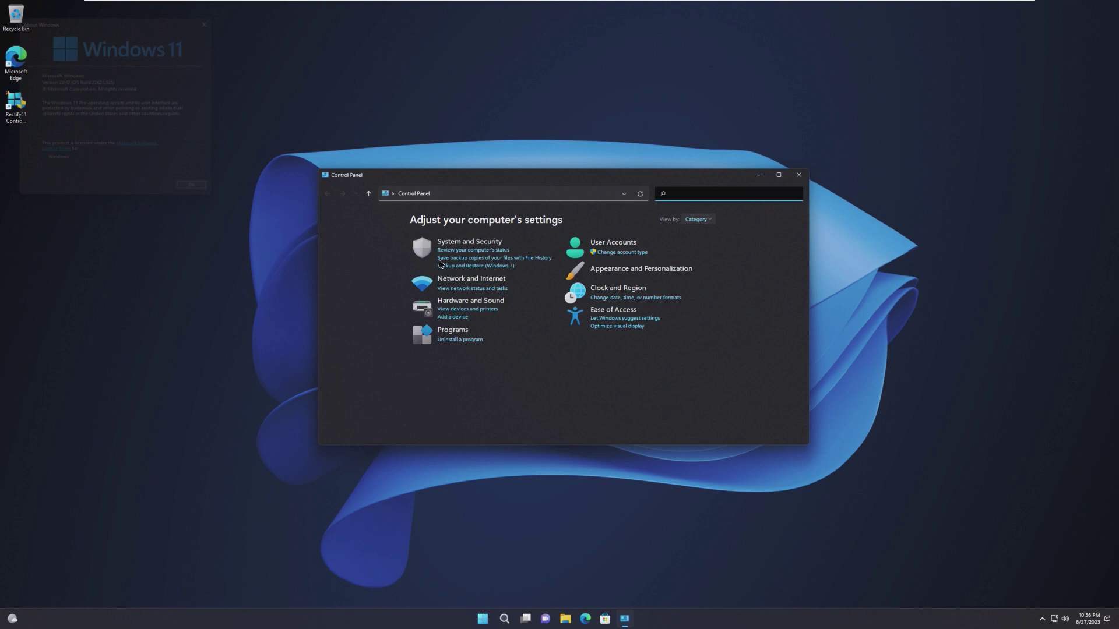
click(460, 242)
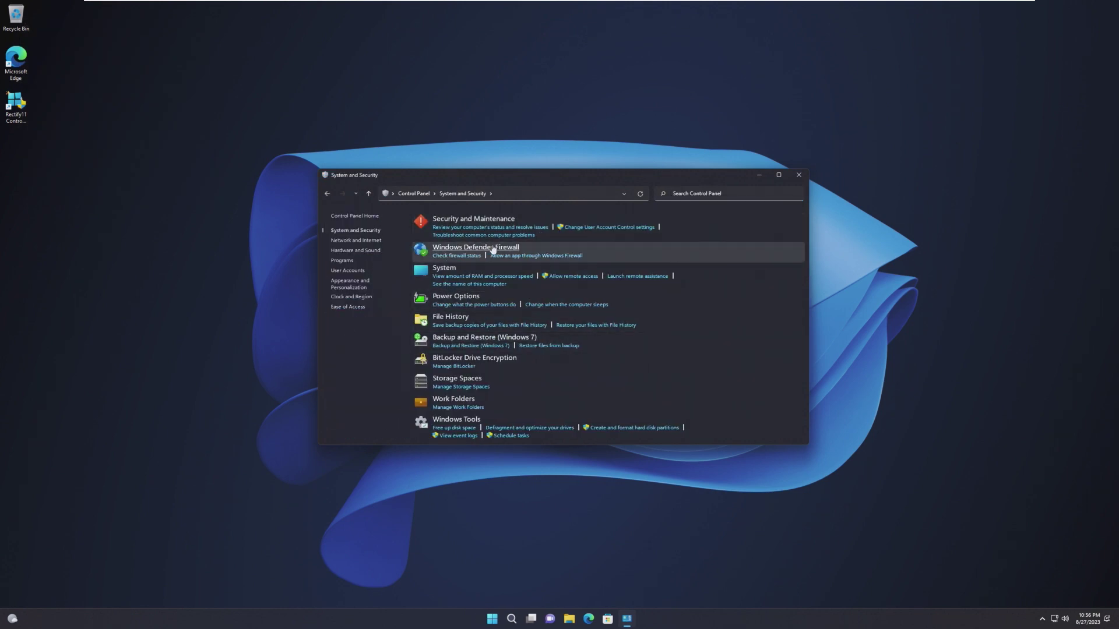
click(798, 175)
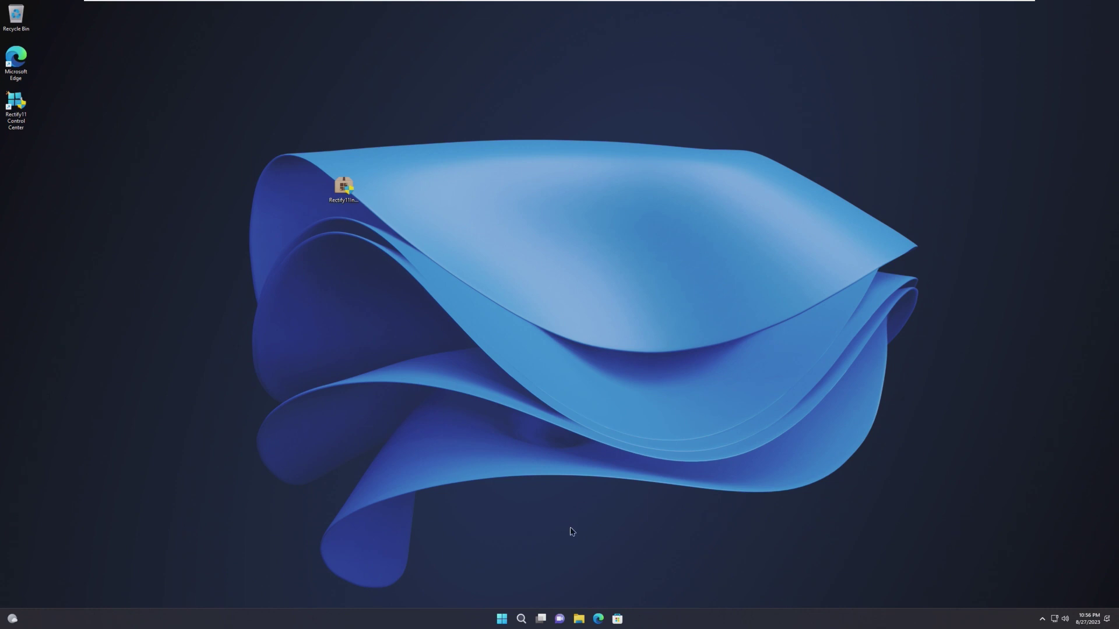
click(502, 619)
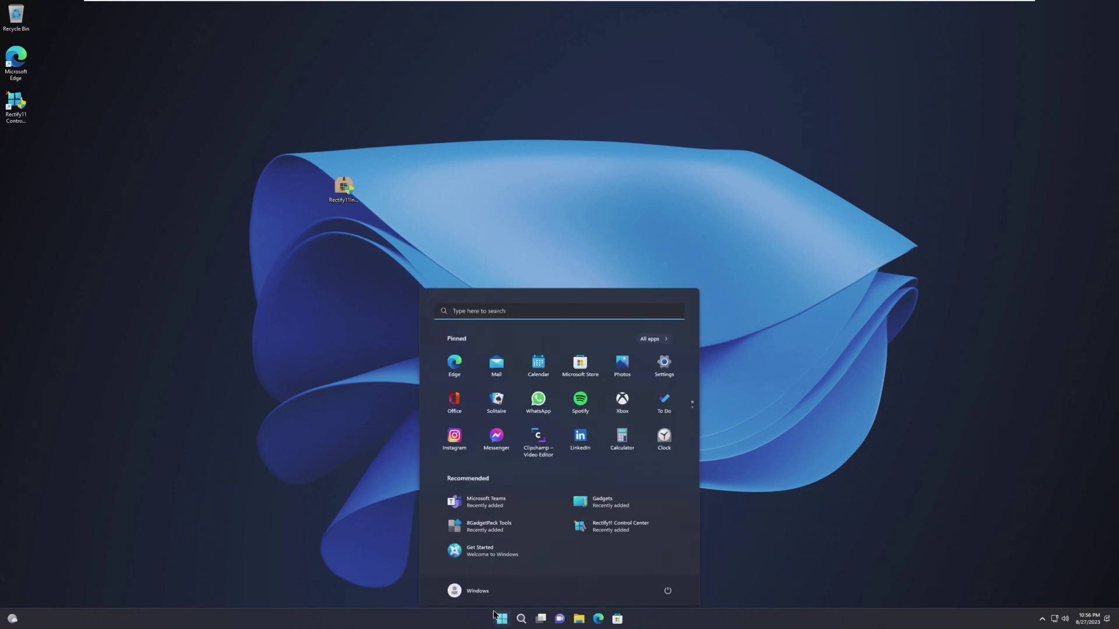
click(663, 337)
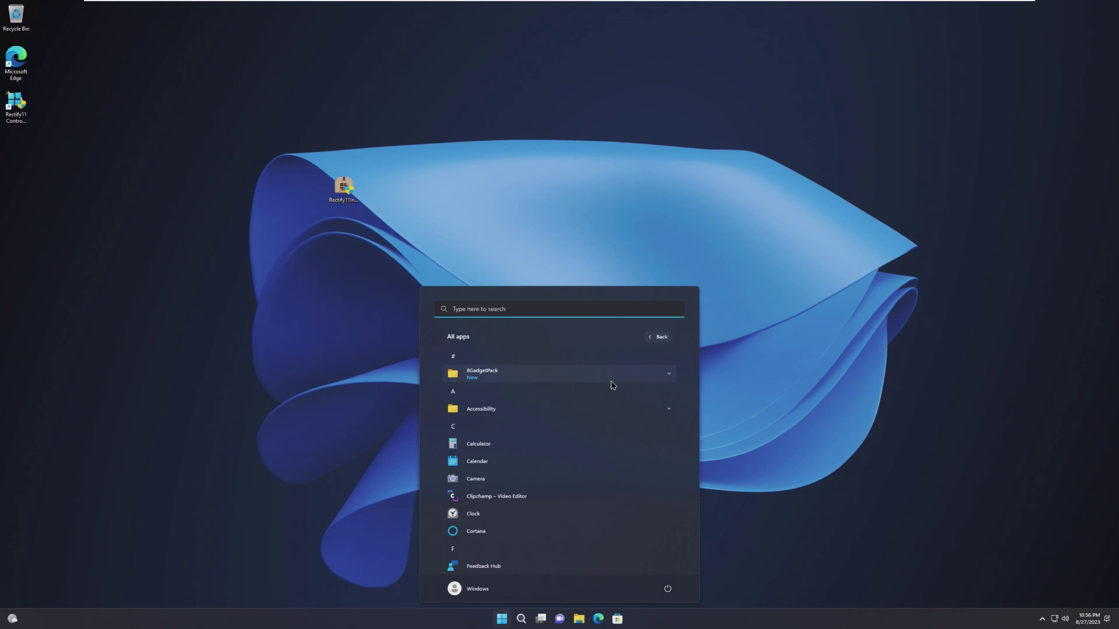
scroll(592, 395, down, 5)
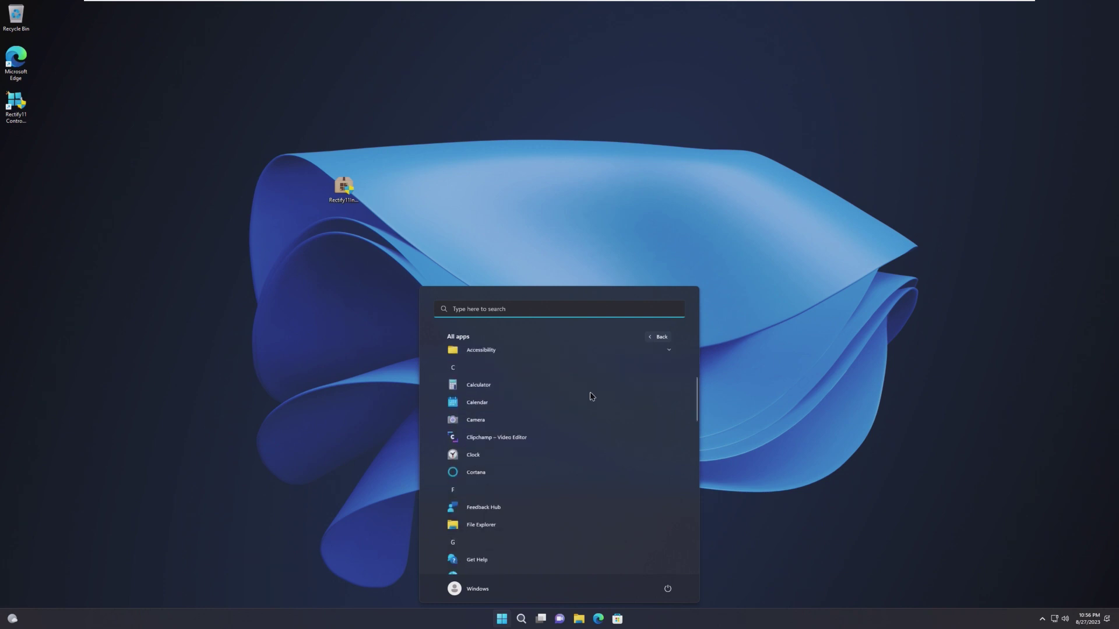
click(560, 403)
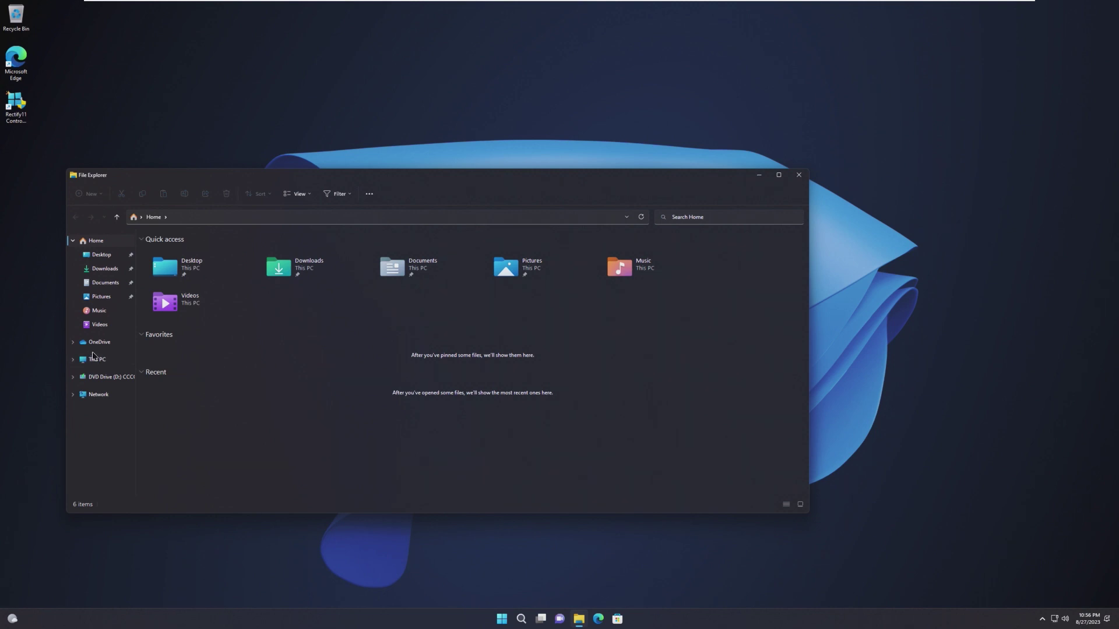
click(106, 379)
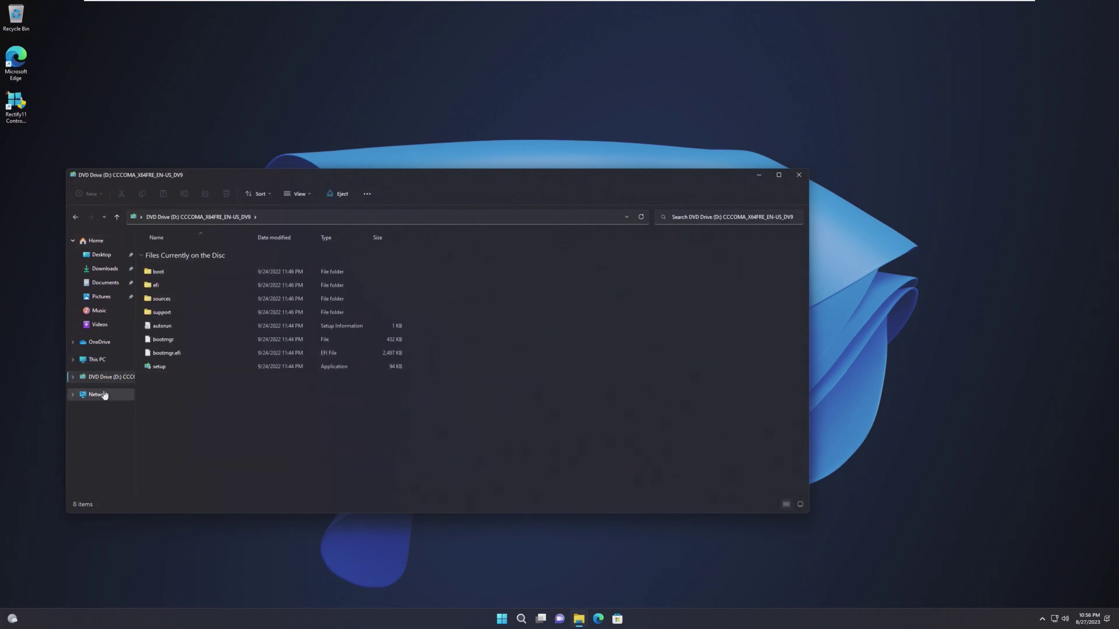
click(99, 395)
click(654, 312)
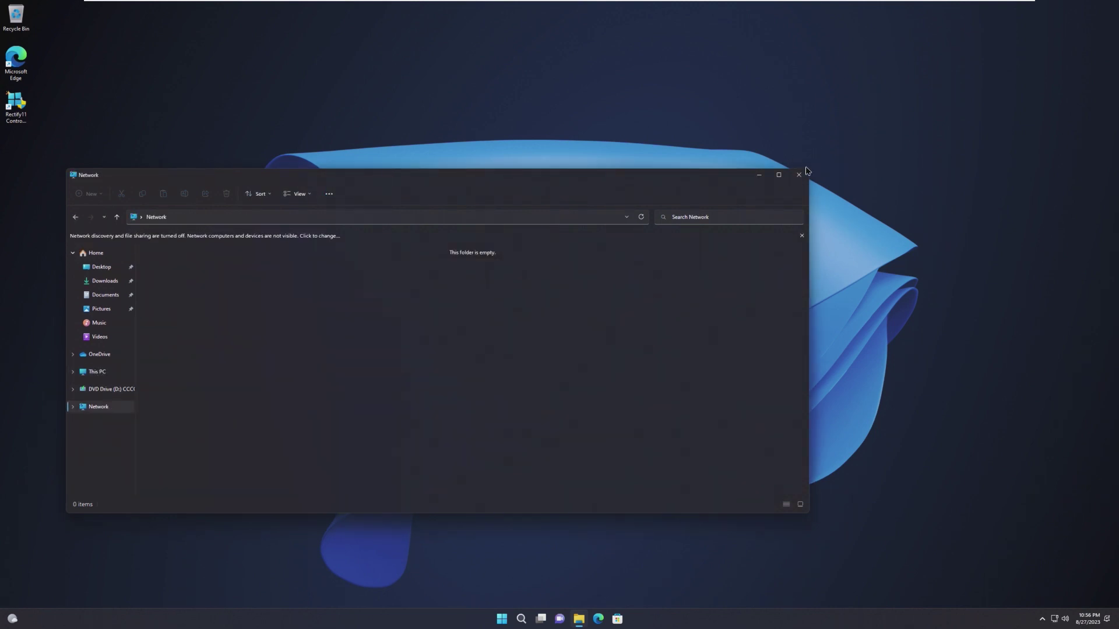
click(801, 175)
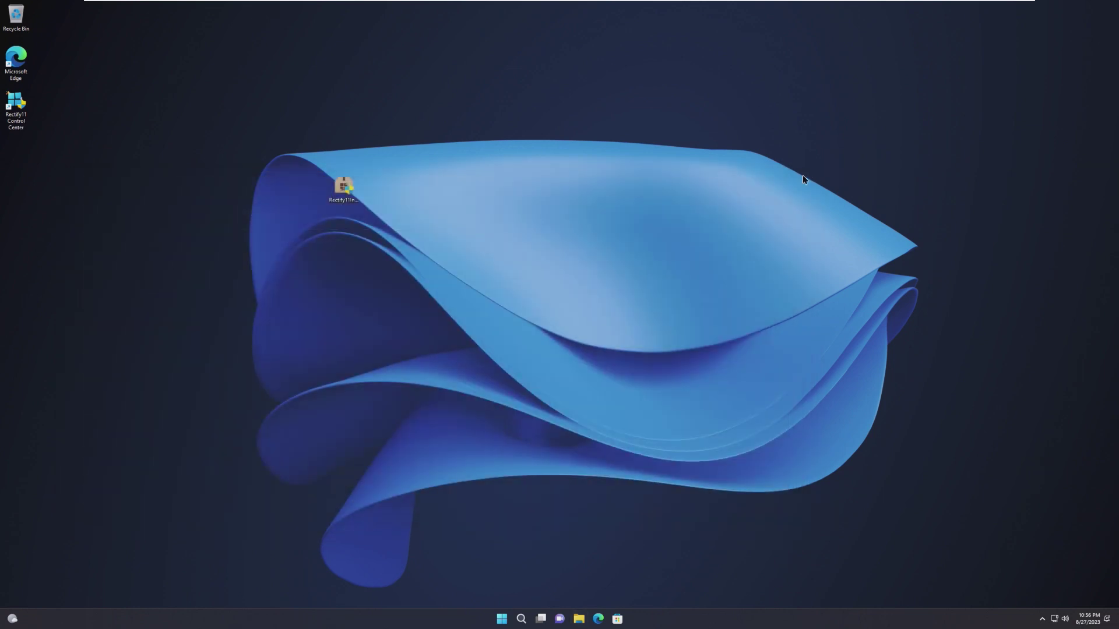
Step: Launch the installer, choose Uninstall, and mark Extras, Themes and System icons for restore
click(329, 189)
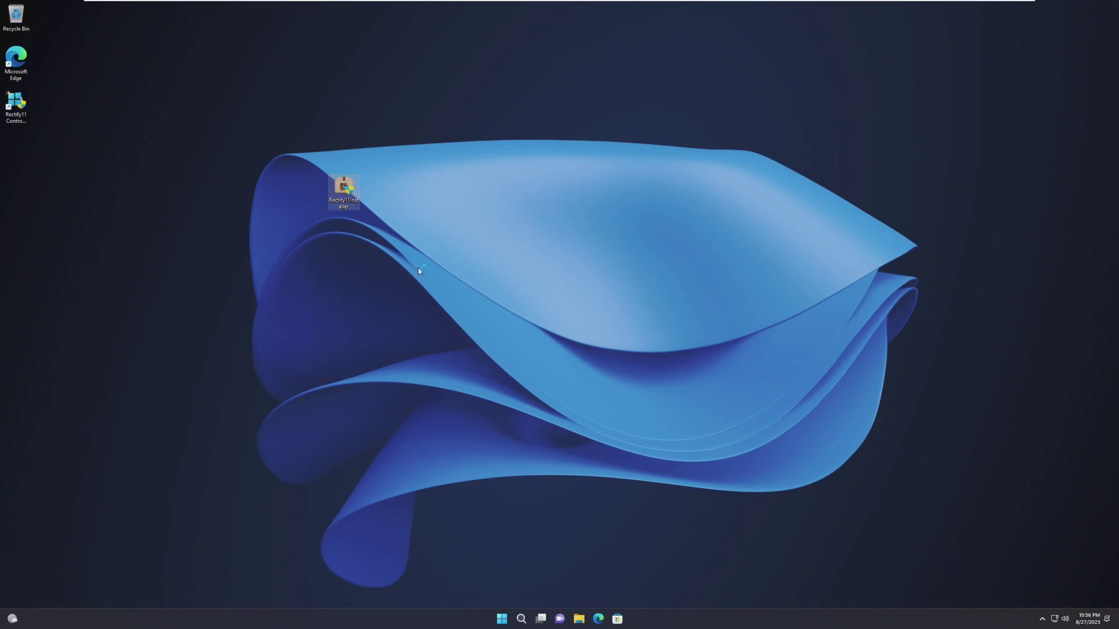
key(Return)
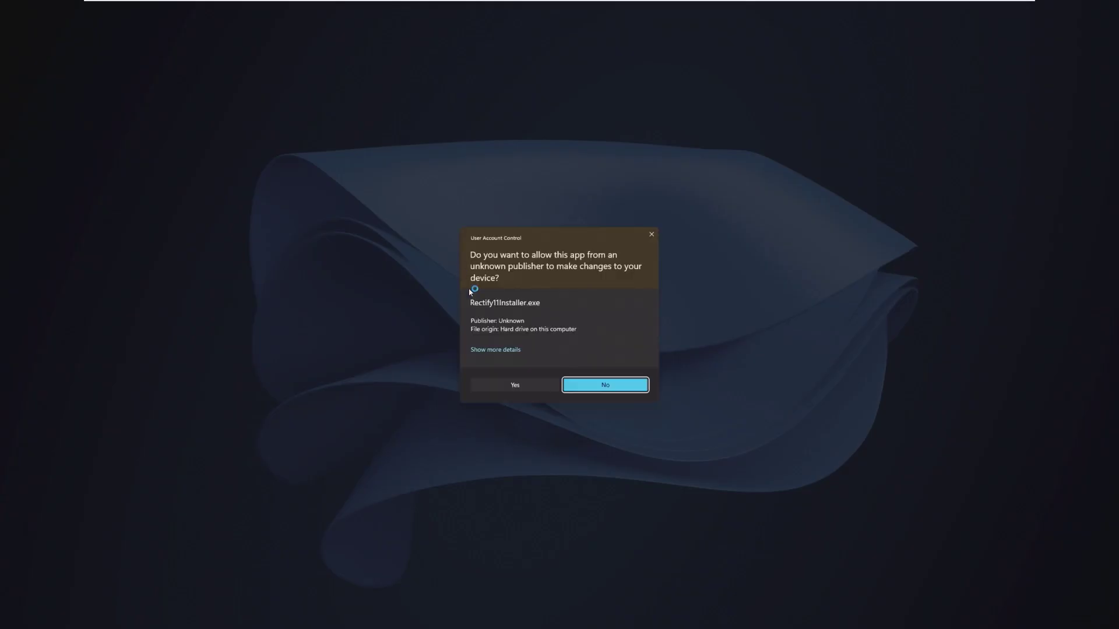
click(529, 384)
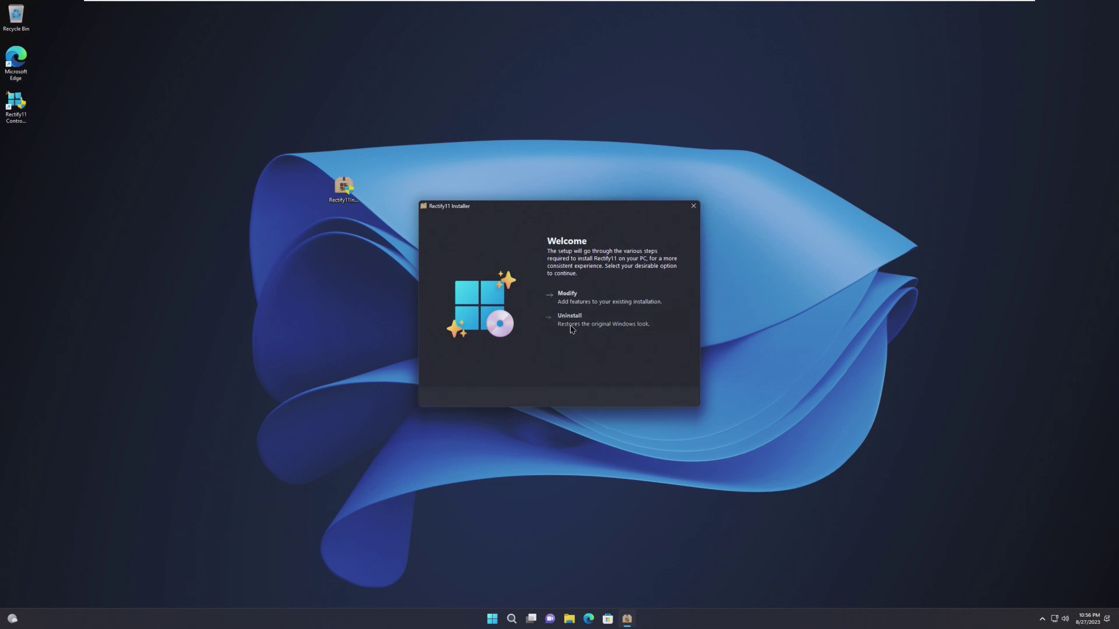
click(570, 320)
click(557, 279)
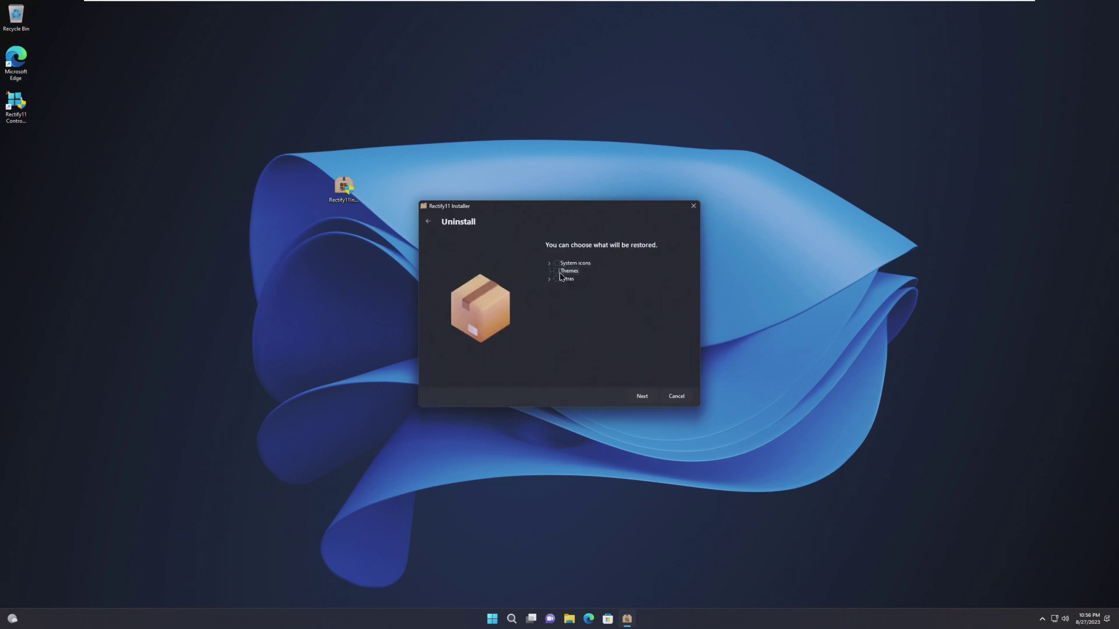
click(557, 271)
click(556, 263)
click(549, 279)
Step: Open Personalize from the desktop menu, view the Background page, then close Settings
right_click(284, 262)
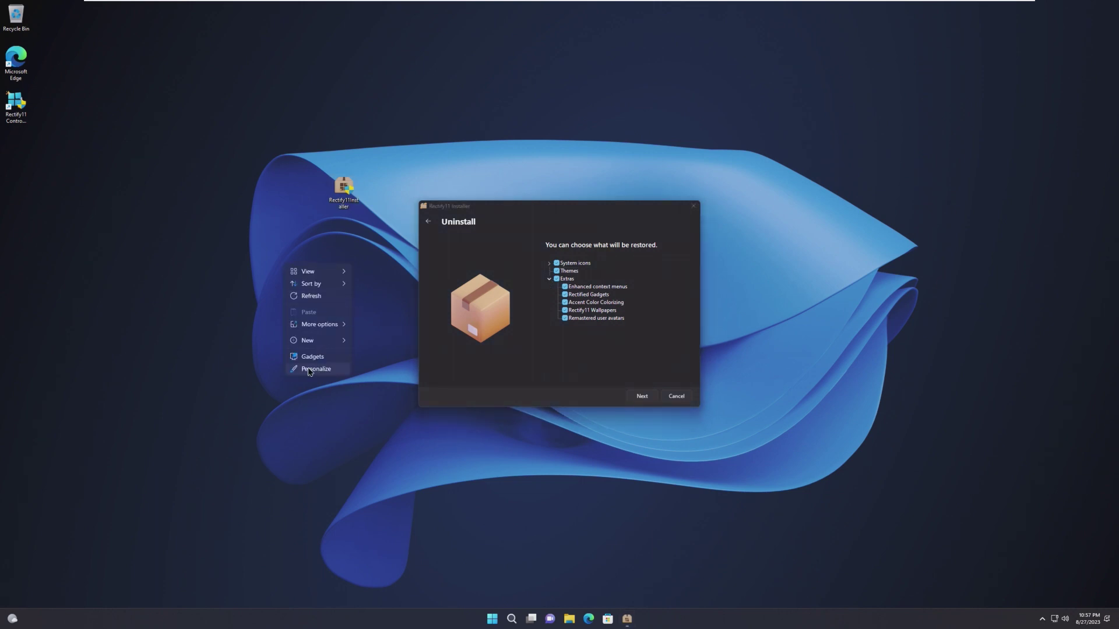
click(318, 371)
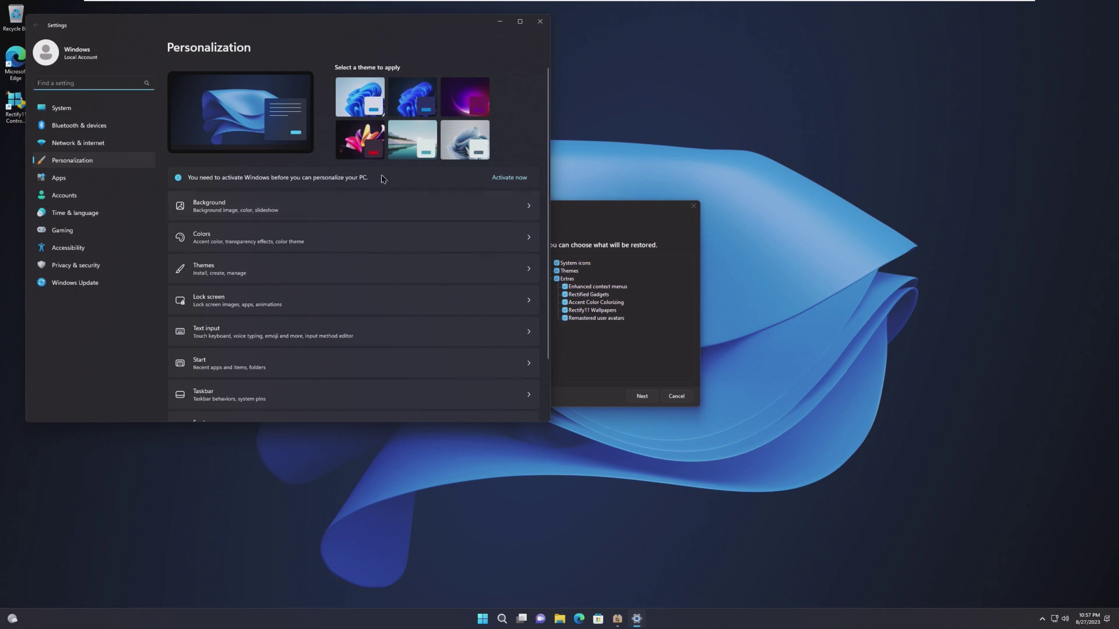
click(254, 220)
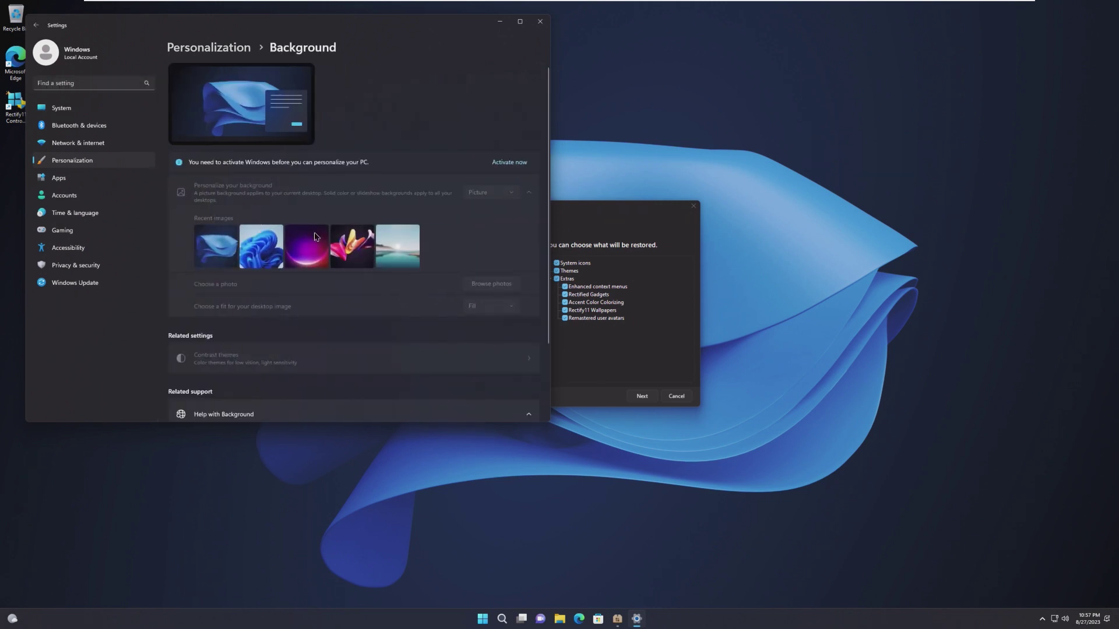
click(228, 46)
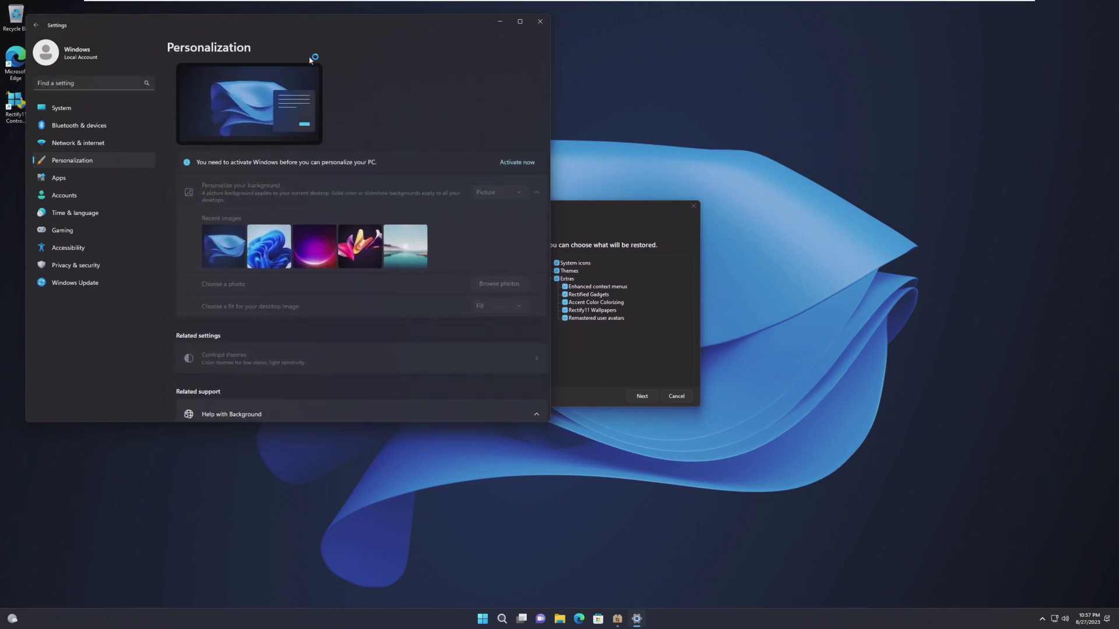
click(539, 21)
Step: Launch Rectify11 Control Center and apply the Rectify11 Dark theme with Mica
double_click(26, 90)
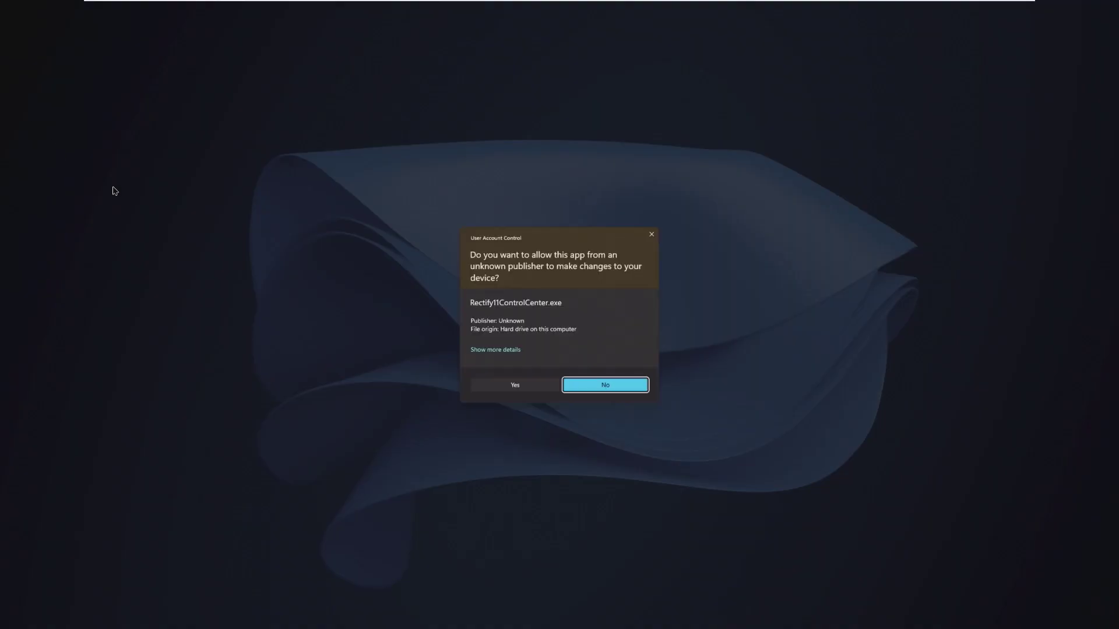
click(550, 394)
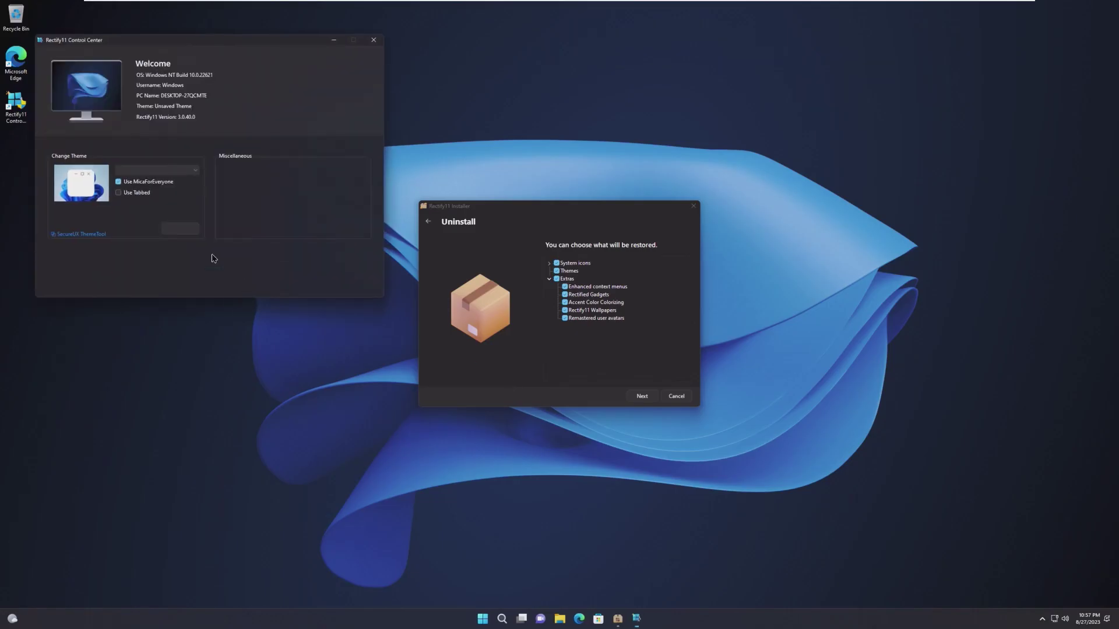
click(169, 169)
click(153, 179)
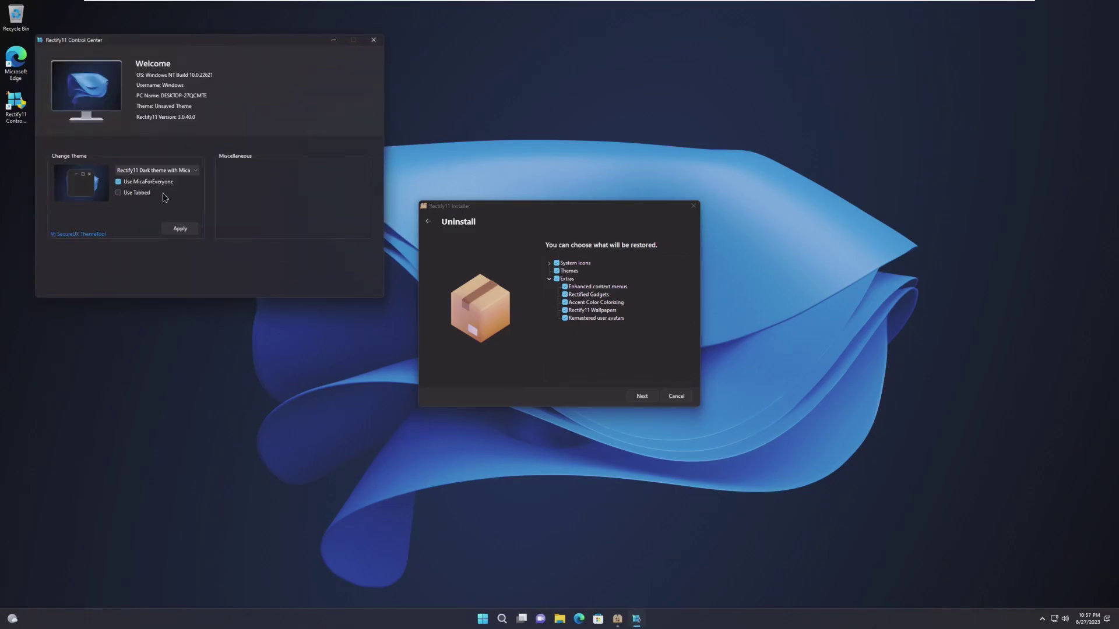
click(180, 229)
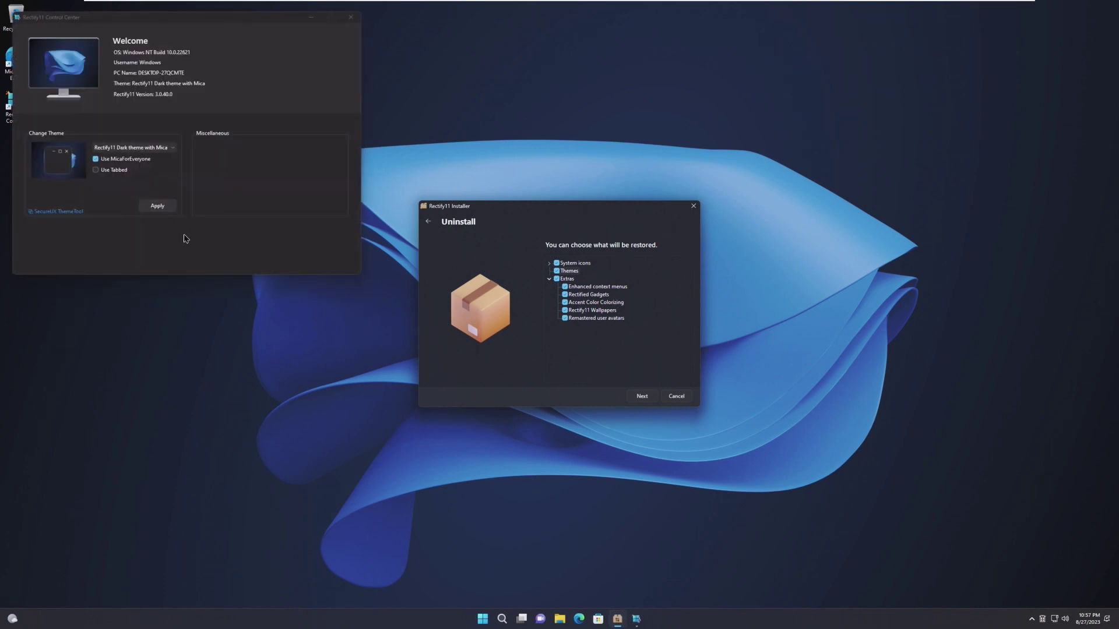
click(144, 149)
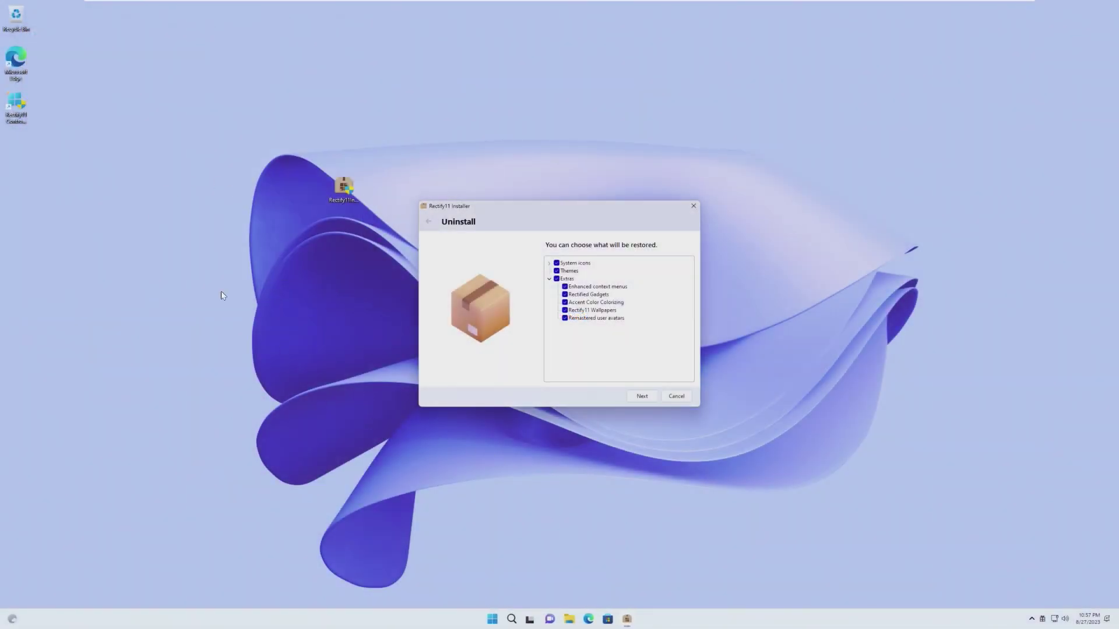
Step: Launch the Gadgets gallery from the Start menu
click(488, 617)
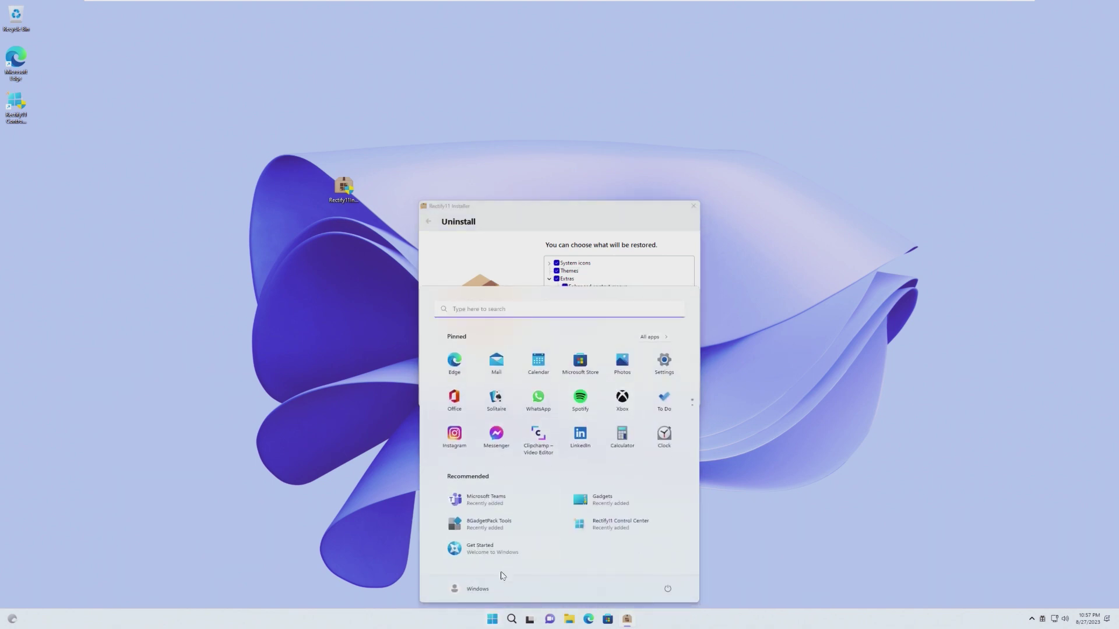
click(415, 572)
click(511, 619)
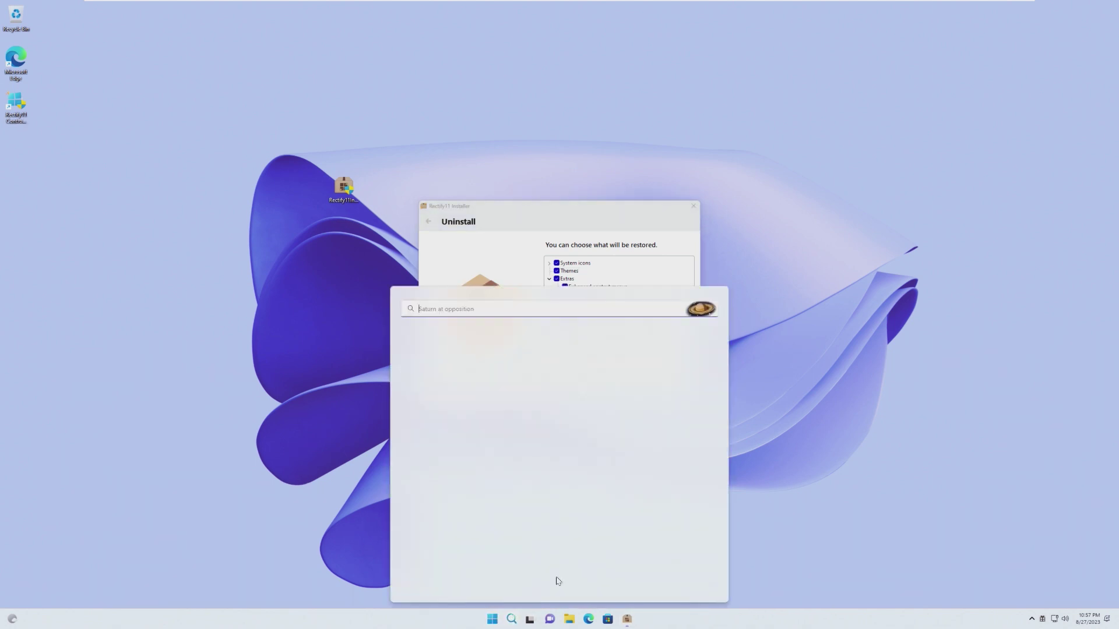
click(494, 622)
click(627, 532)
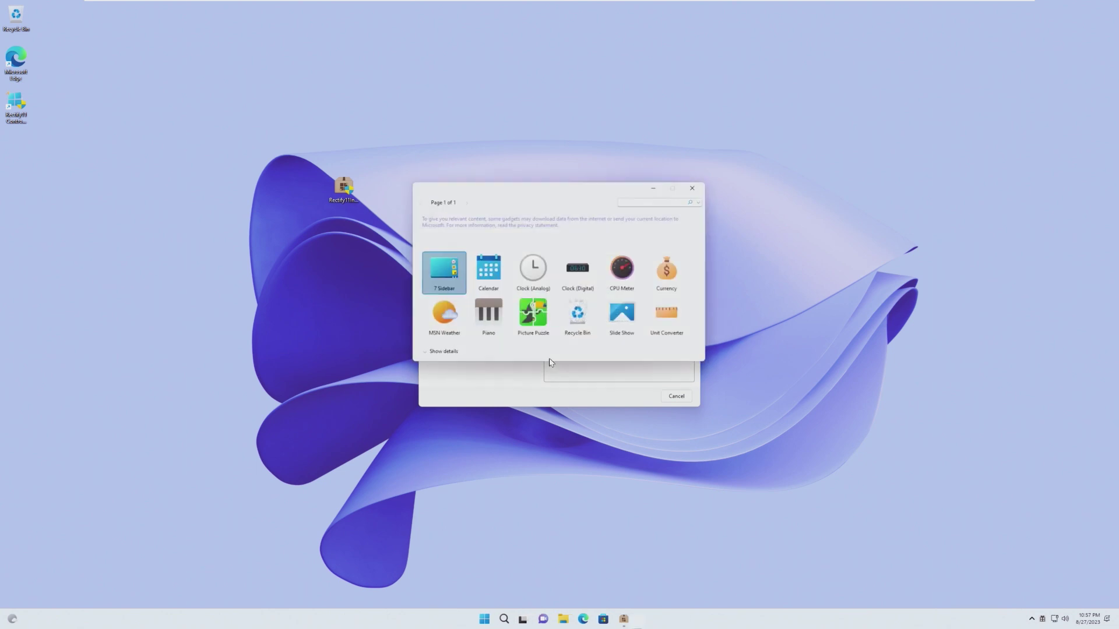
Step: Add 7 Sidebar, Calendar, CPU Meter, Piano and Unit Converter gadgets to the desktop
drag(446, 279, 1029, 78)
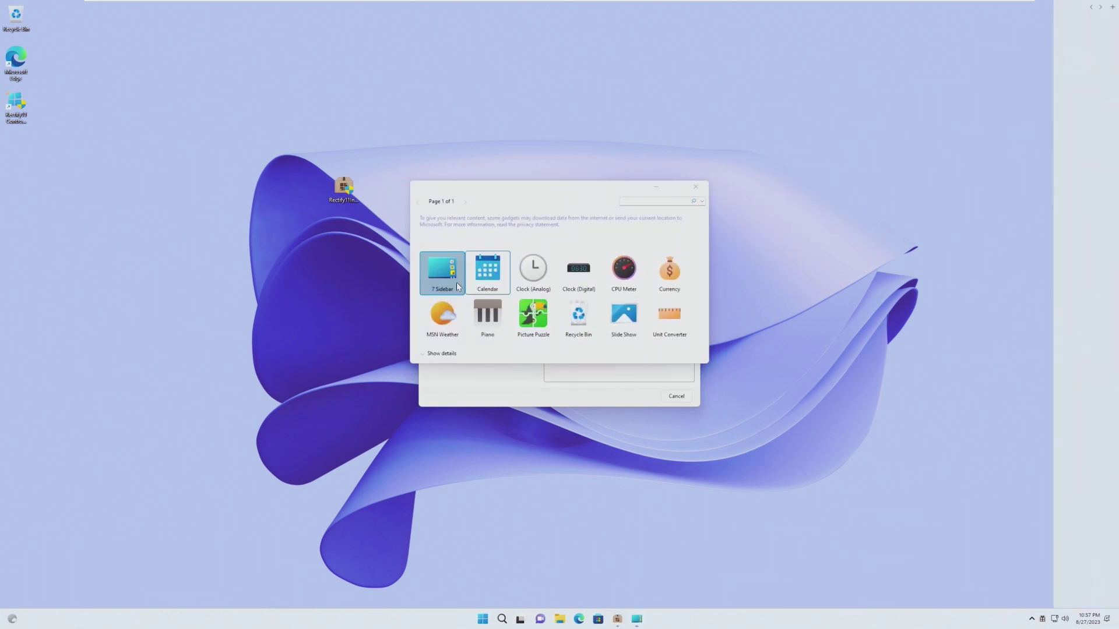
drag(488, 271, 991, 66)
drag(624, 269, 986, 153)
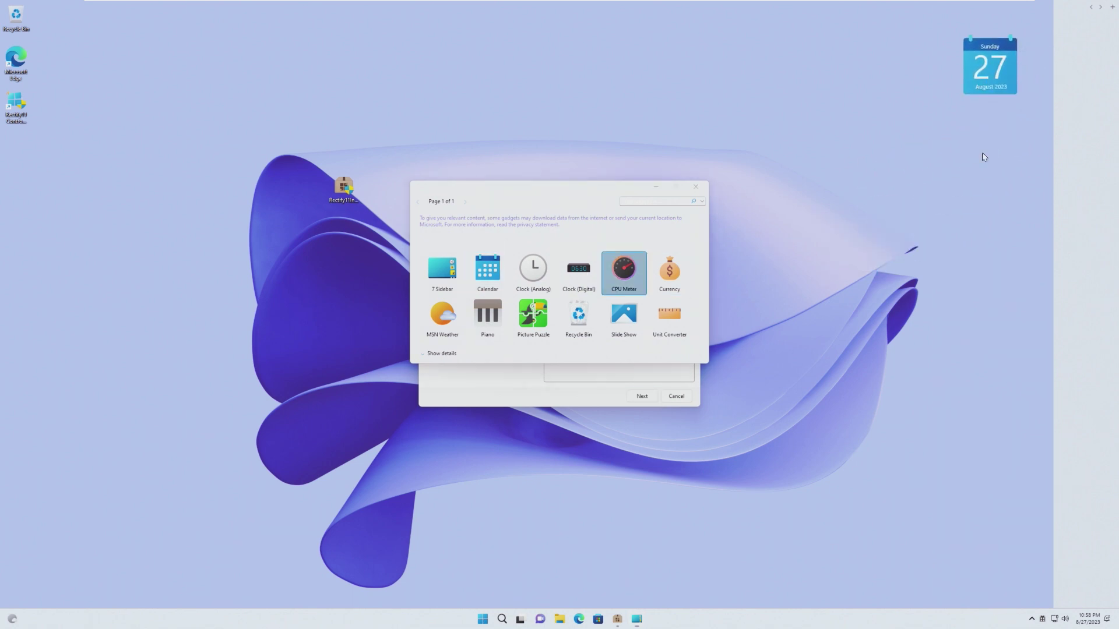
click(575, 322)
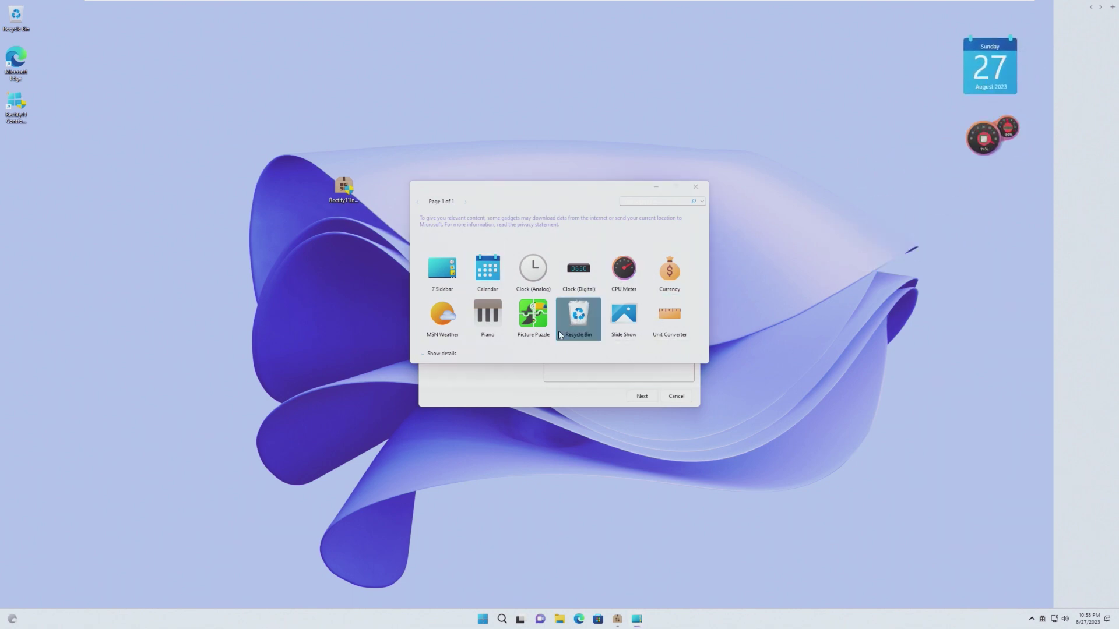
drag(478, 330, 920, 294)
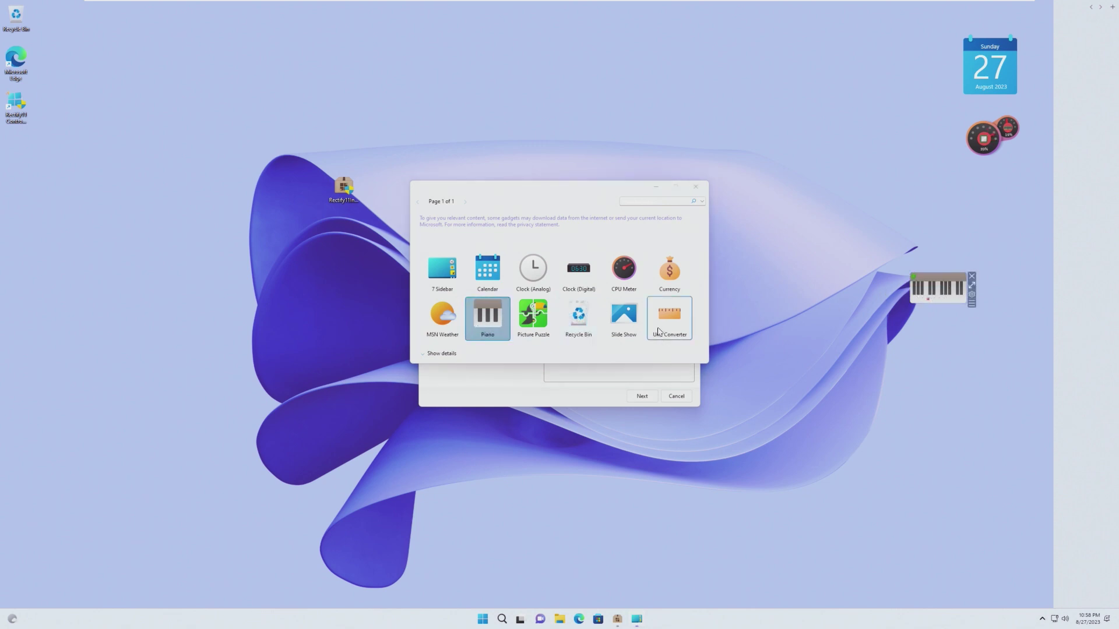
drag(684, 330, 961, 361)
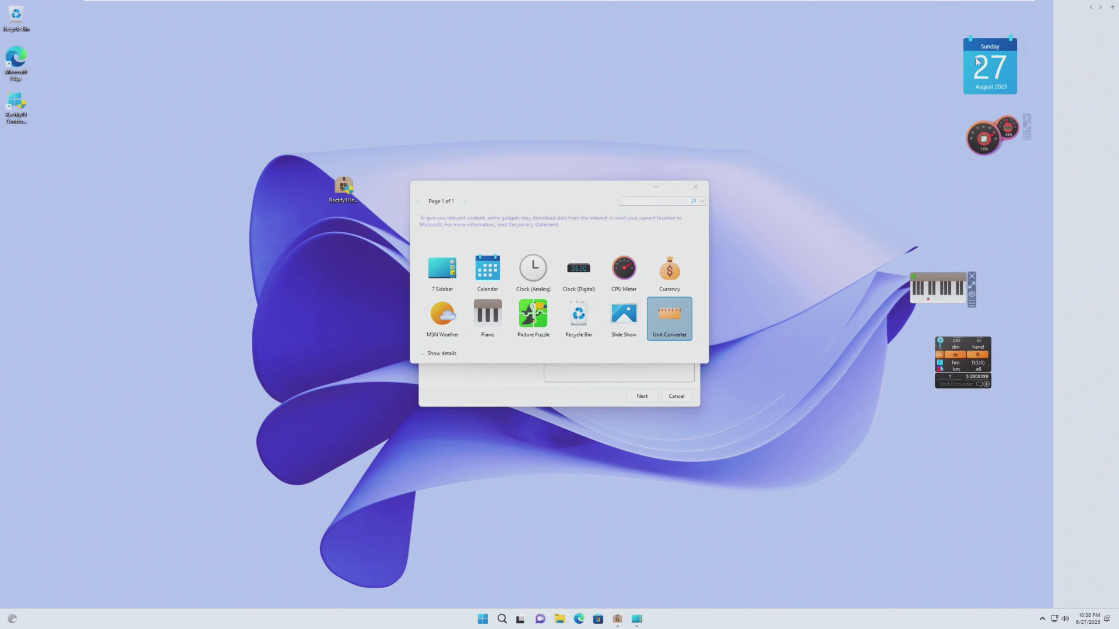
Step: Move Calendar and CPU Meter onto the sidebar, Piano aside, and add a digital clock top right
drag(978, 57, 1073, 38)
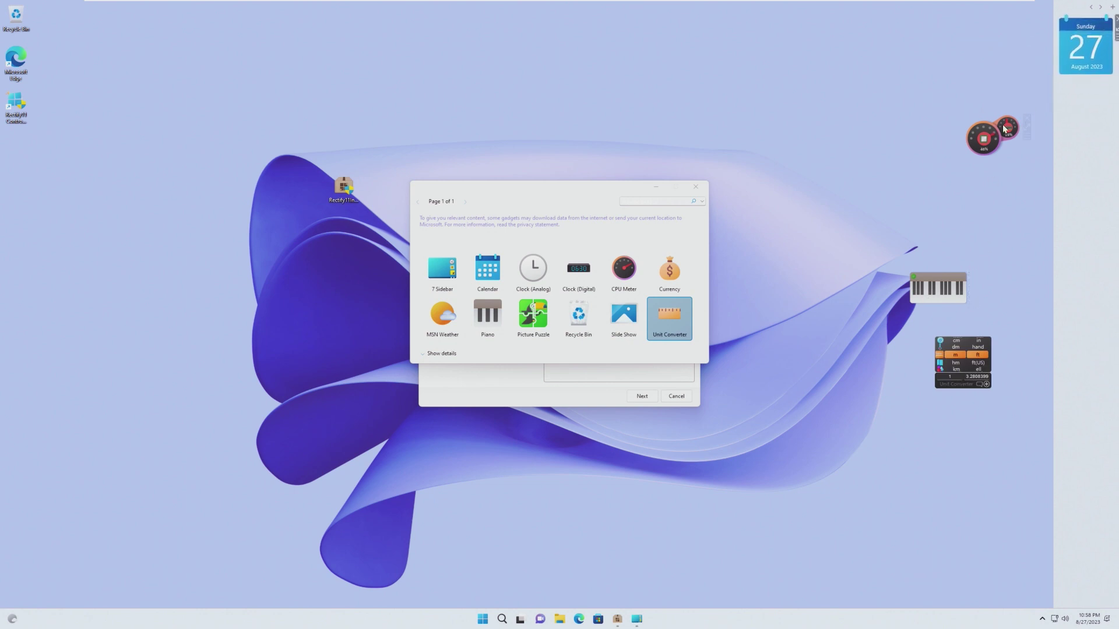
drag(1002, 128, 1113, 126)
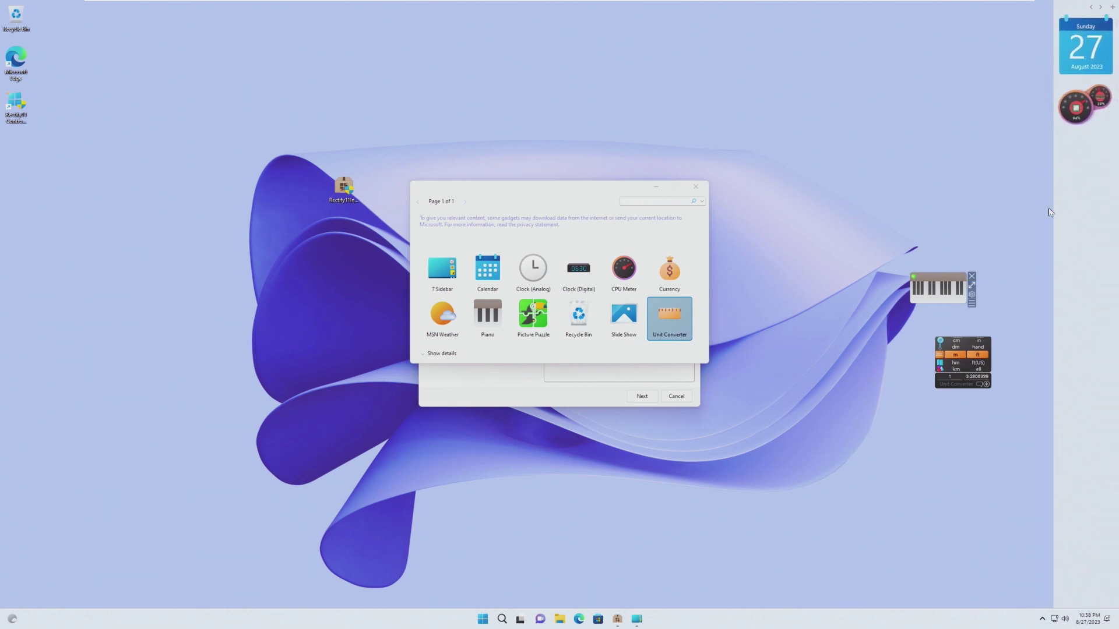
drag(951, 284, 650, 303)
drag(579, 268, 982, 76)
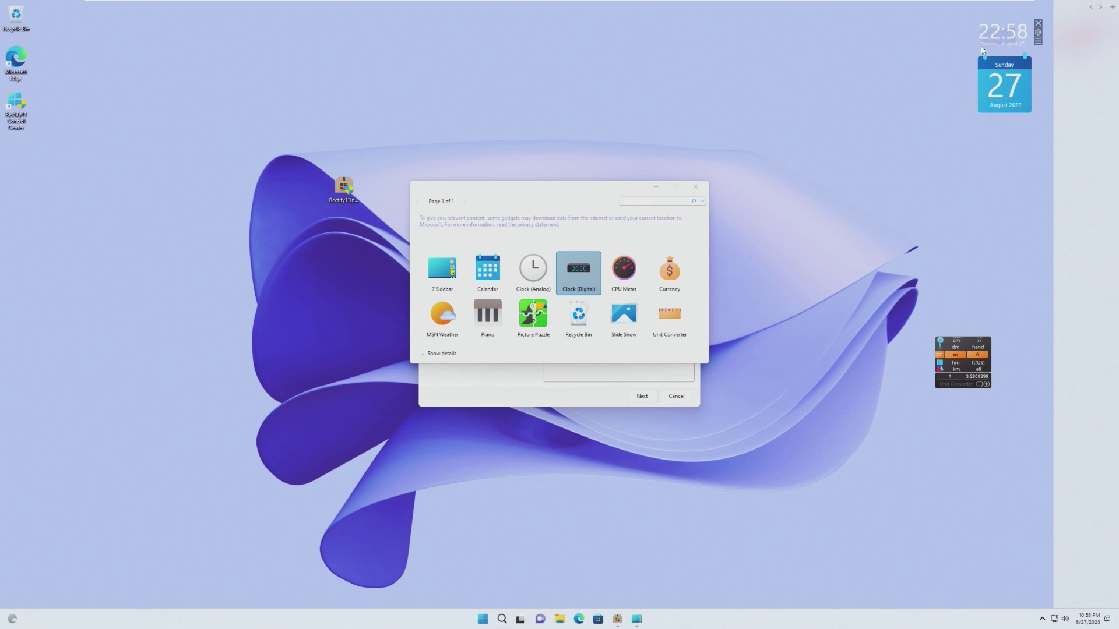
click(1038, 23)
drag(1020, 70, 1033, 21)
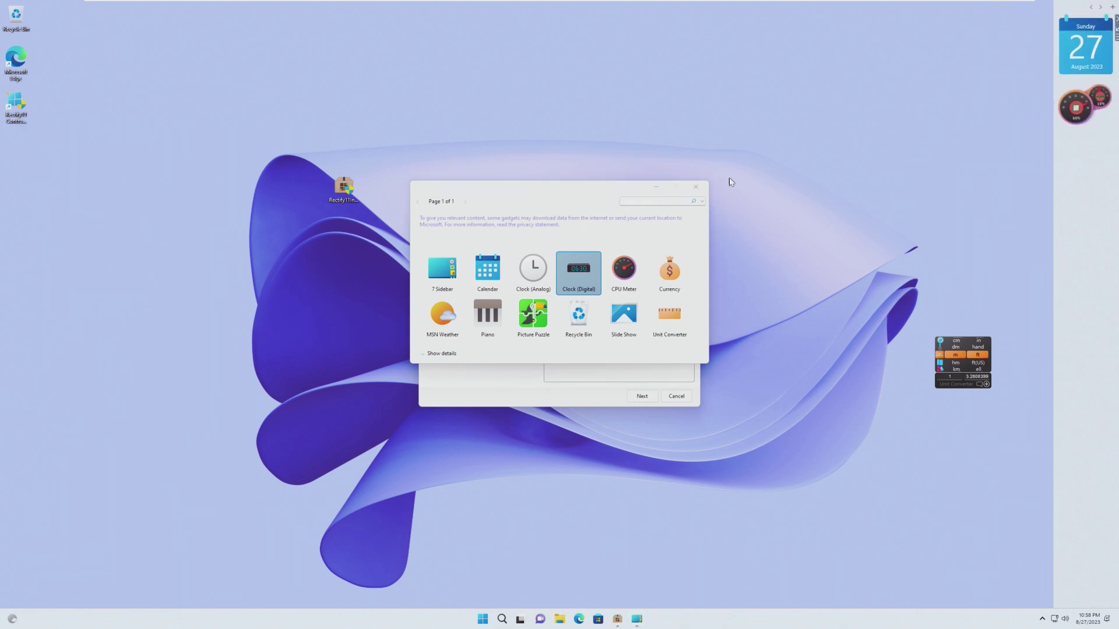
drag(579, 271, 1014, 80)
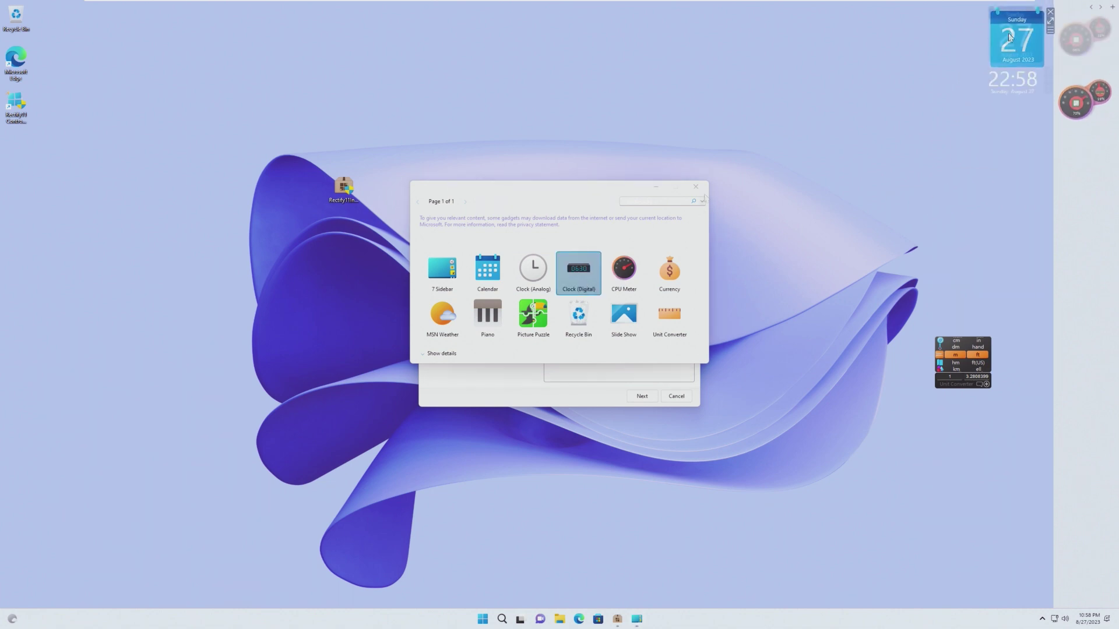
Step: Start the Rectify11 uninstall and continue past the Phase2 console pause
click(642, 396)
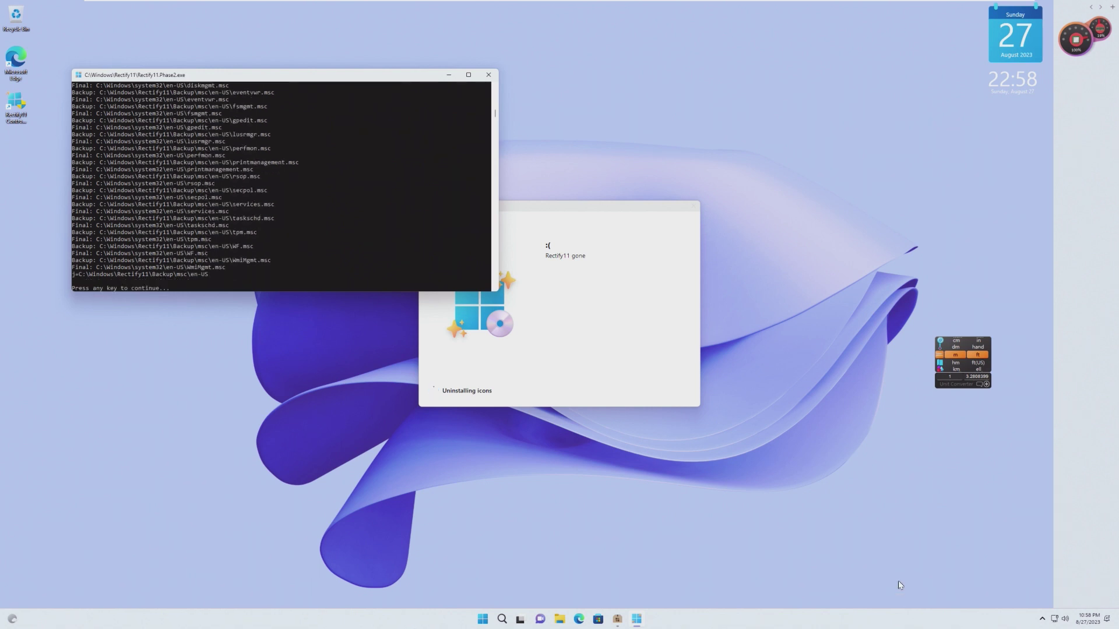
click(245, 174)
key(Return)
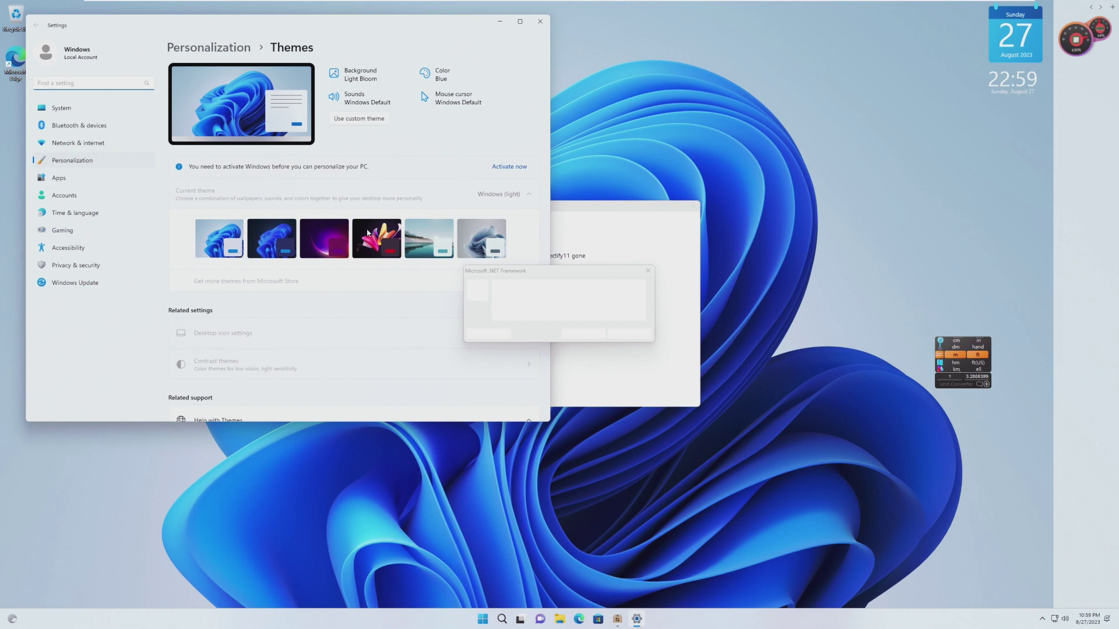
click(527, 307)
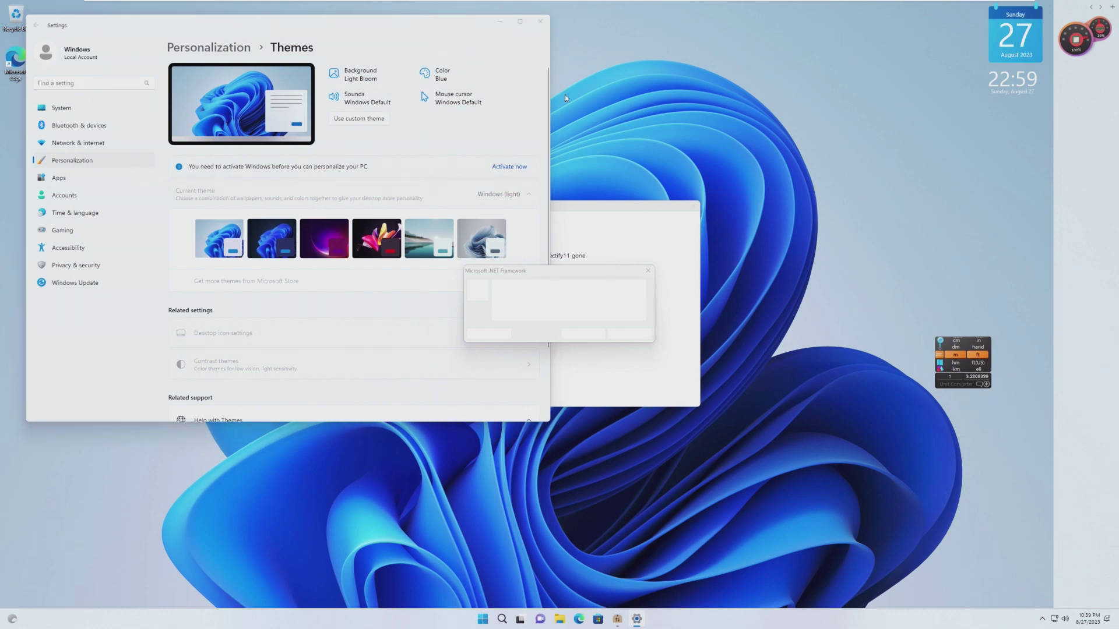